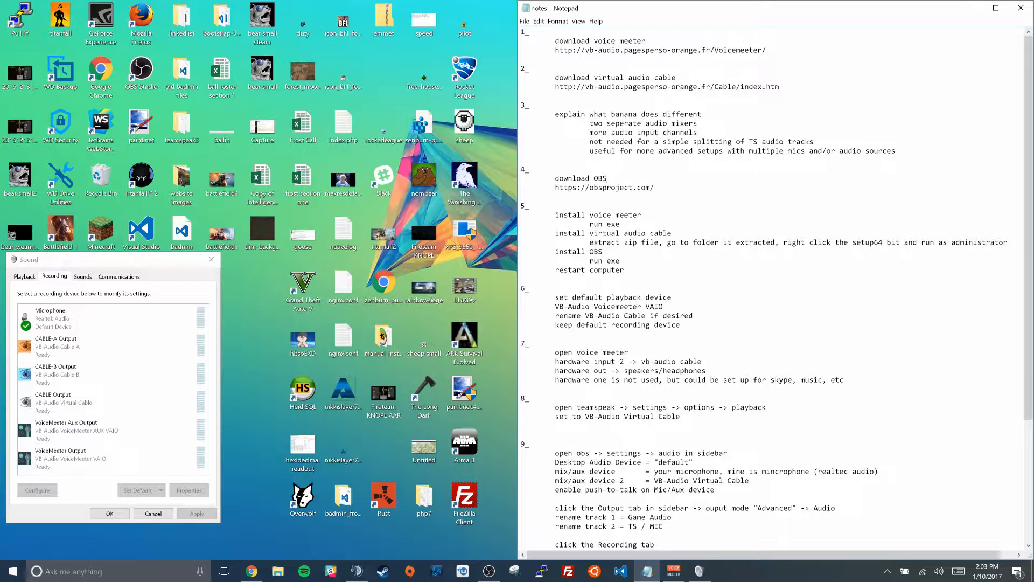
Switch to Chrome and look through the Voicemeeter page for the Voicemeeter 1.0.5.1 download and install options
left_click(252, 571)
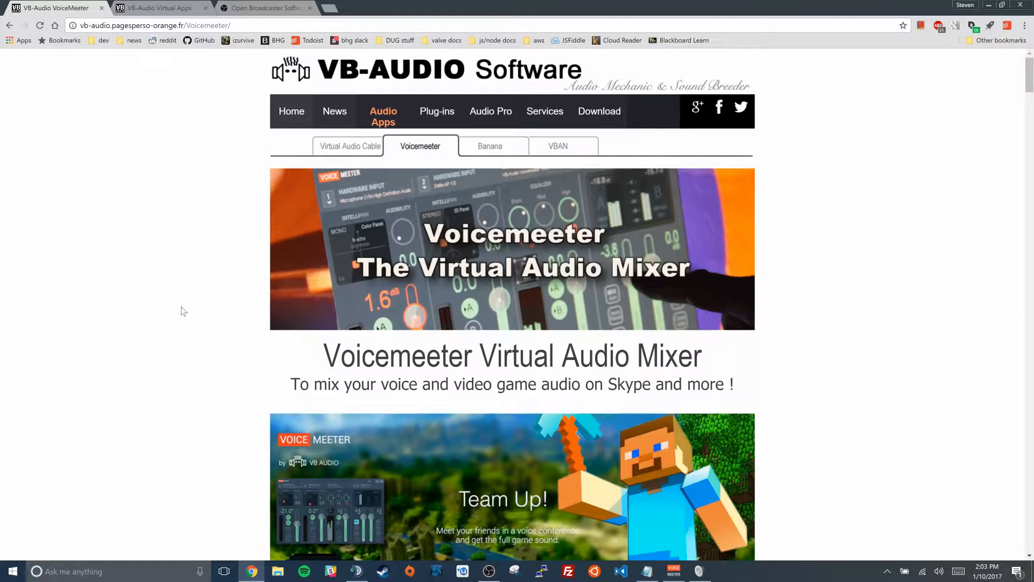
scroll(181, 308, "down", 12)
scroll(233, 308, "down", 12)
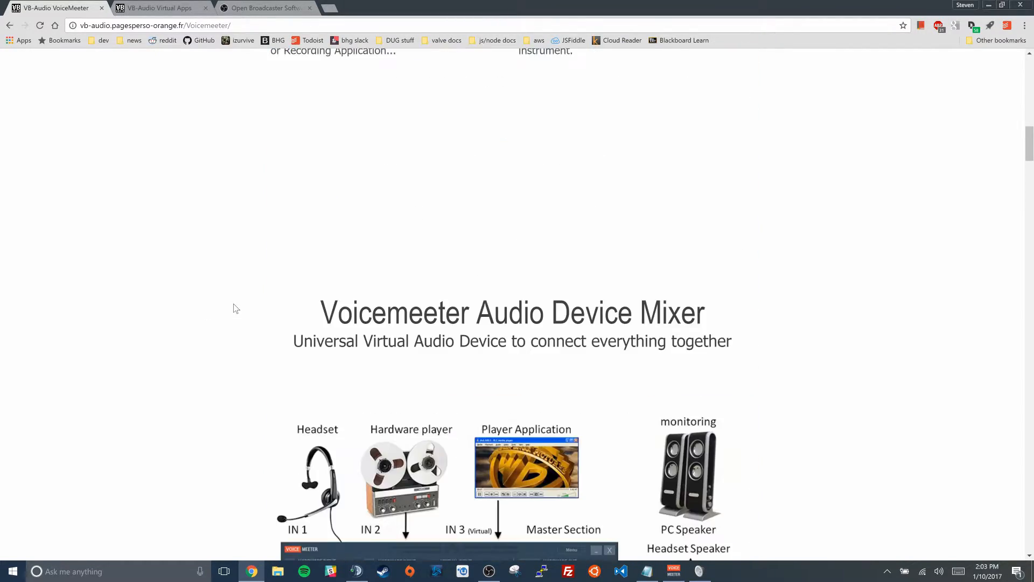
scroll(235, 308, "down", 18)
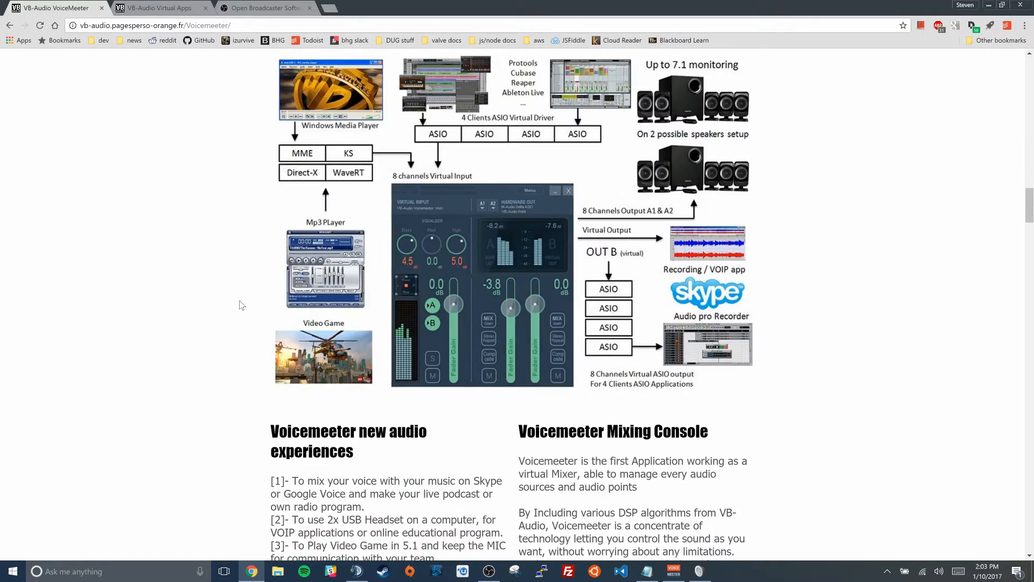
scroll(241, 304, "down", 13)
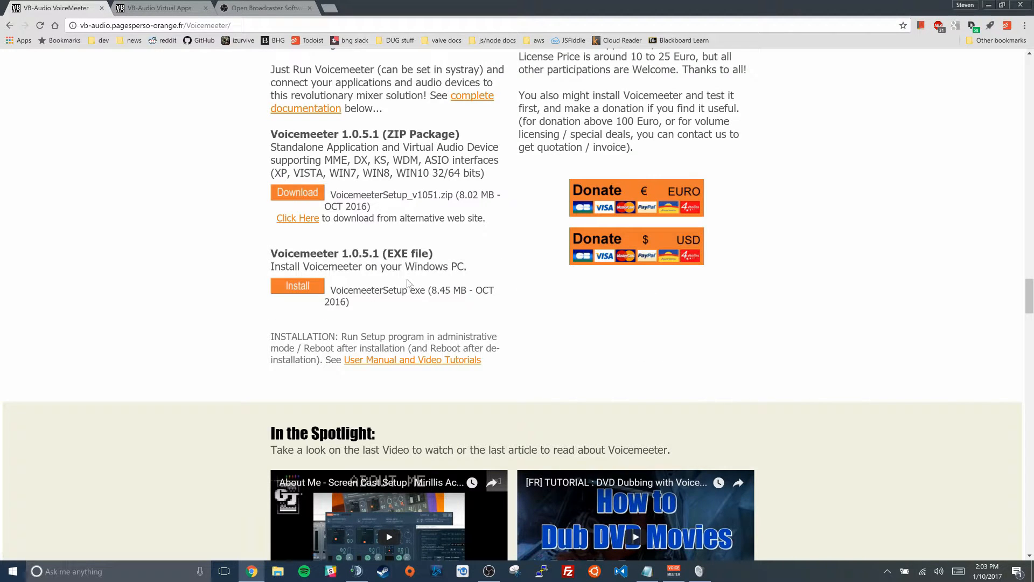
On the VB-Audio Virtual Cable page, find the VB-CABLE driver download and highlight the archive's .zip extension
left_click(149, 9)
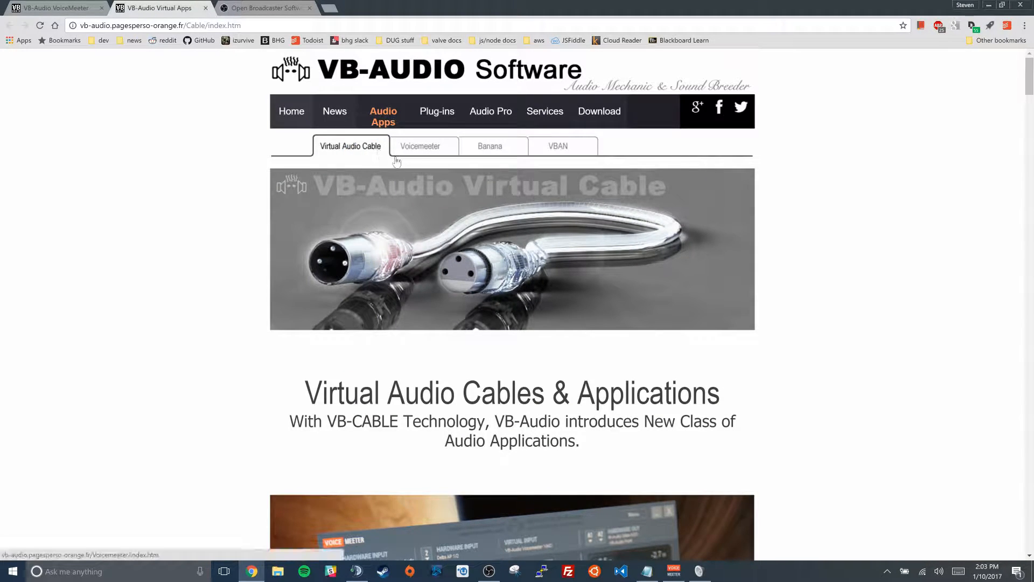
scroll(250, 323, "down", 13)
scroll(250, 324, "down", 8)
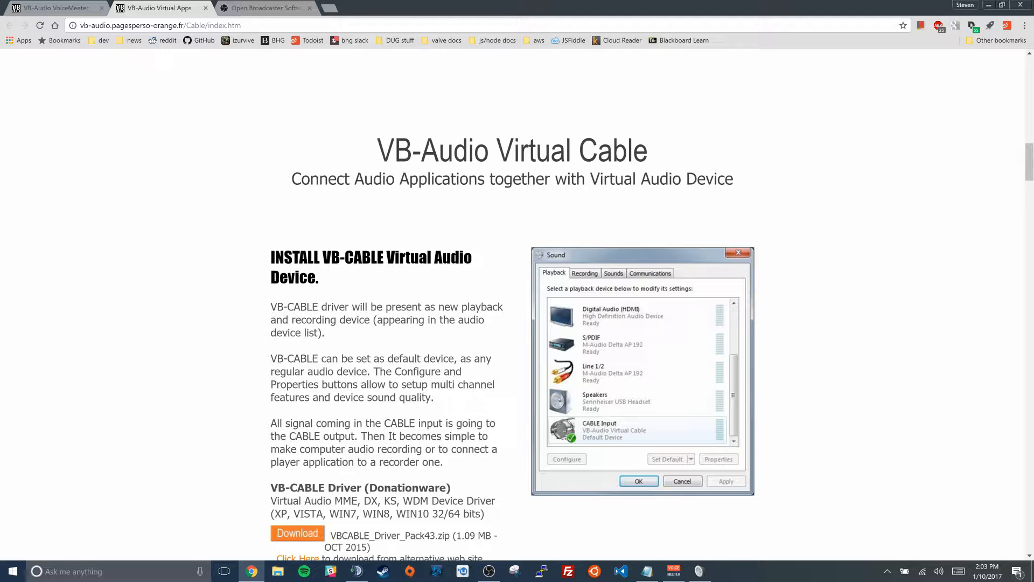
scroll(245, 363, "down", 4)
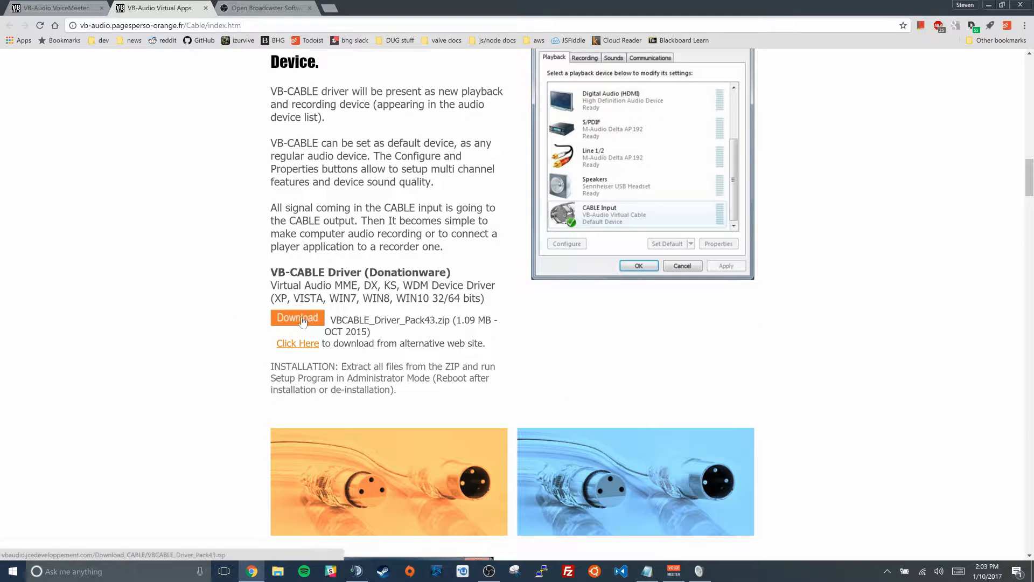
left_click_drag(435, 320, 449, 320)
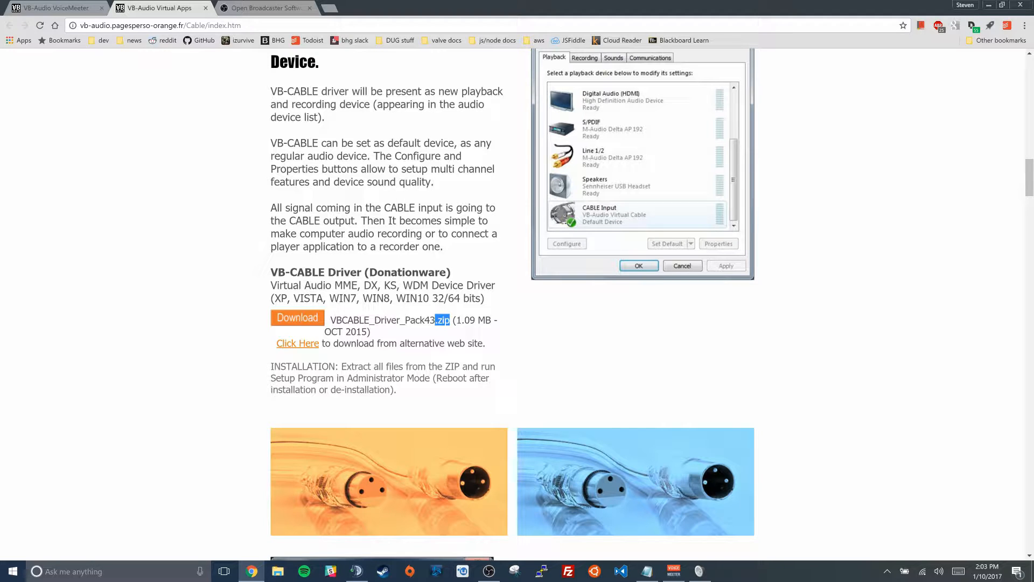
Switch to File Explorer, open the Downloads folder and bring up the extraction options for the VBCABLE_Driver_Pack43 zip archive
left_click(279, 572)
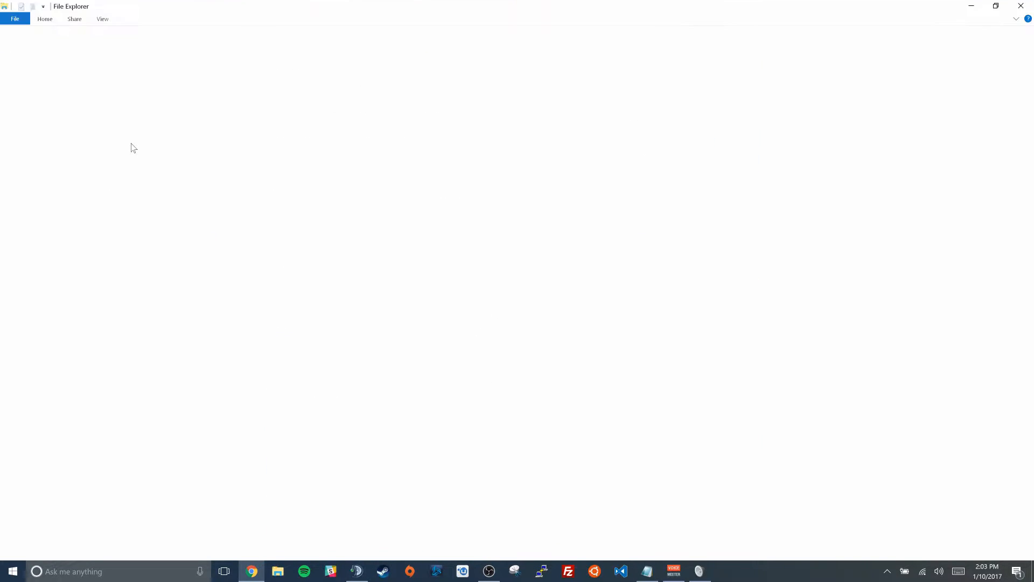
left_click(68, 100)
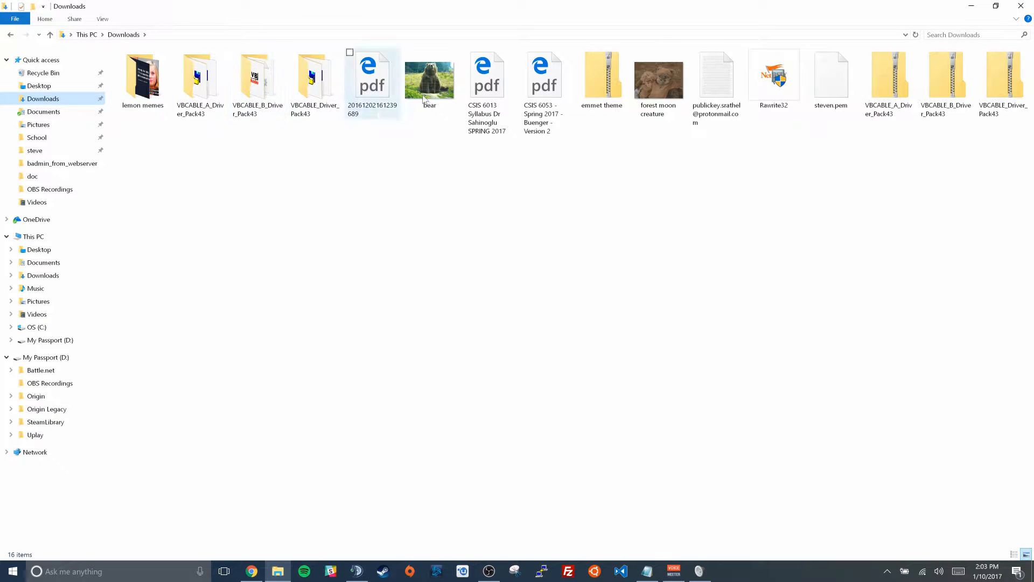
left_click(1002, 81)
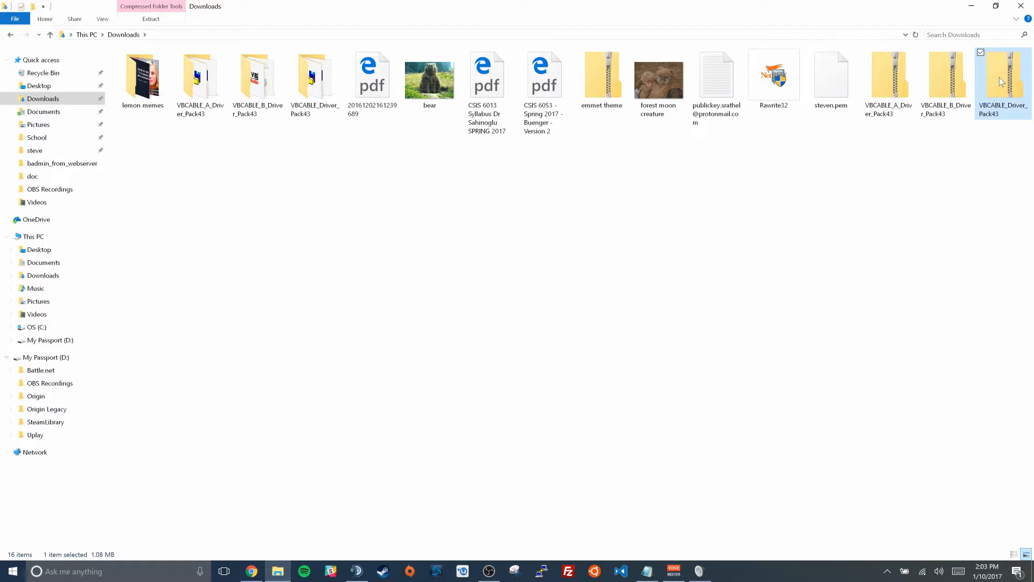
right_click(1001, 81)
left_click(883, 123)
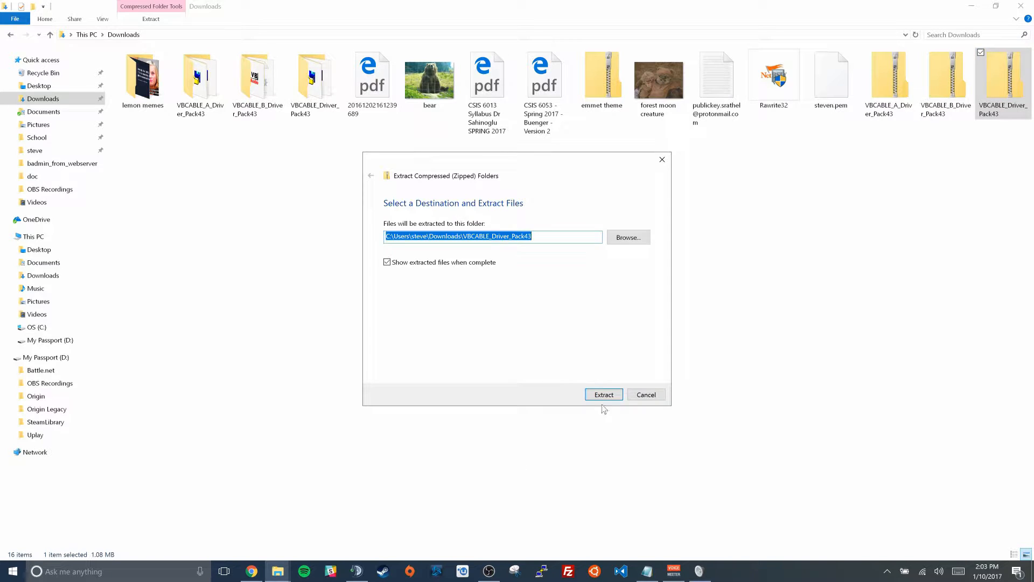
left_click(604, 395)
Examine the extracted VBCABLE_Driver_Pack43 folder and the administrator run option of VBCABLE_Setup_x64, and return to Downloads
left_click(325, 82)
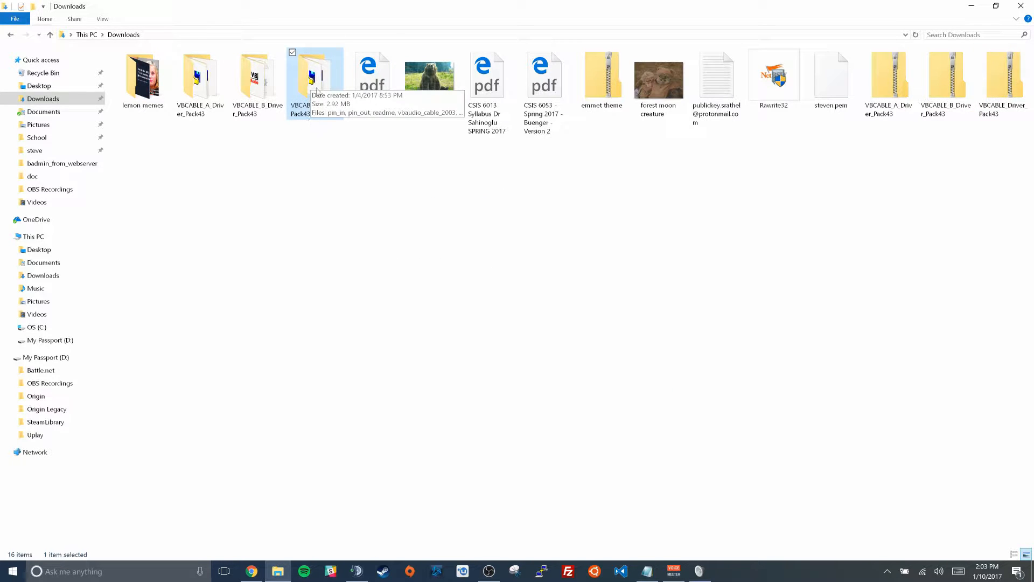
double_click(317, 90)
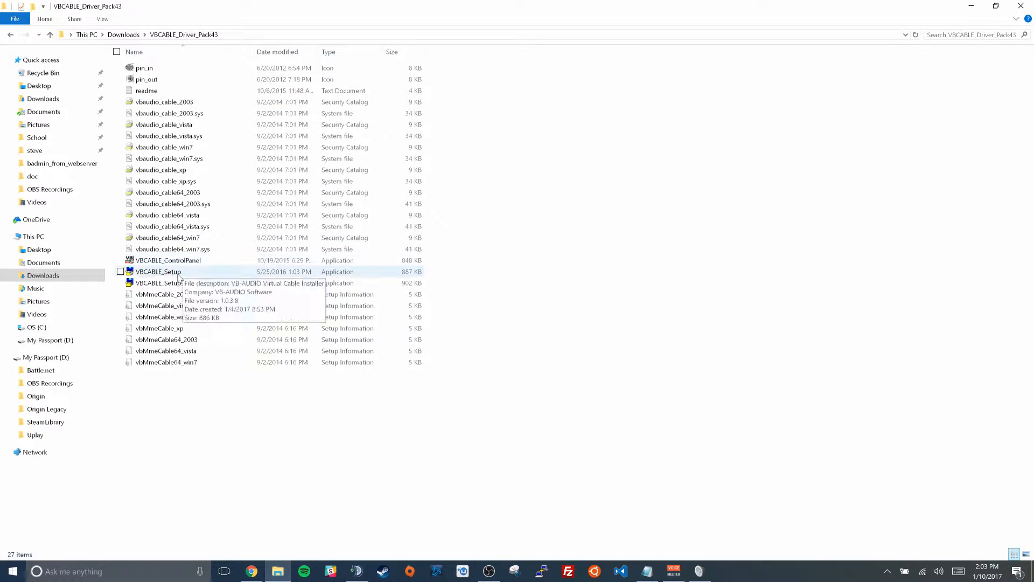
left_click(167, 282)
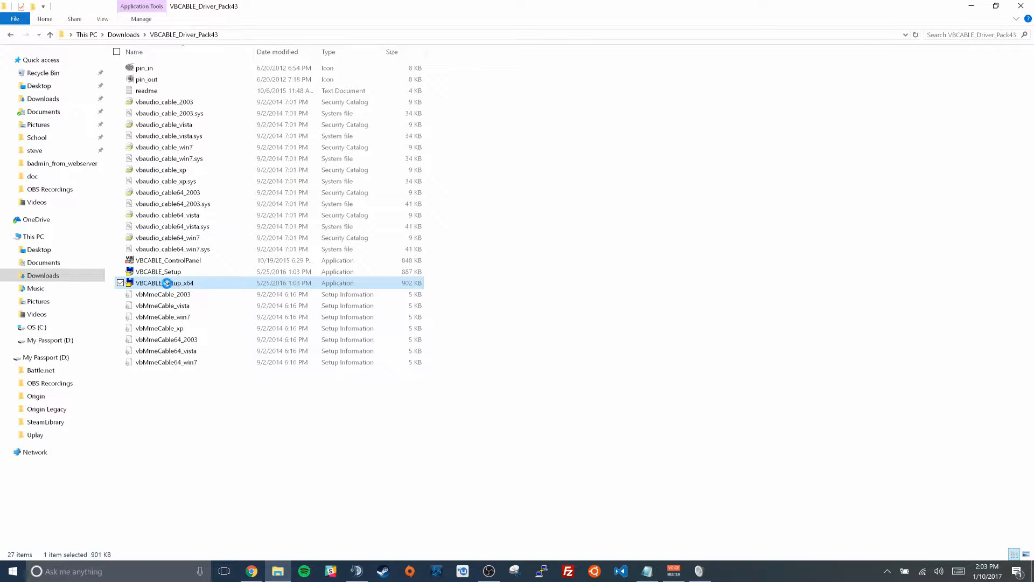
right_click(167, 283)
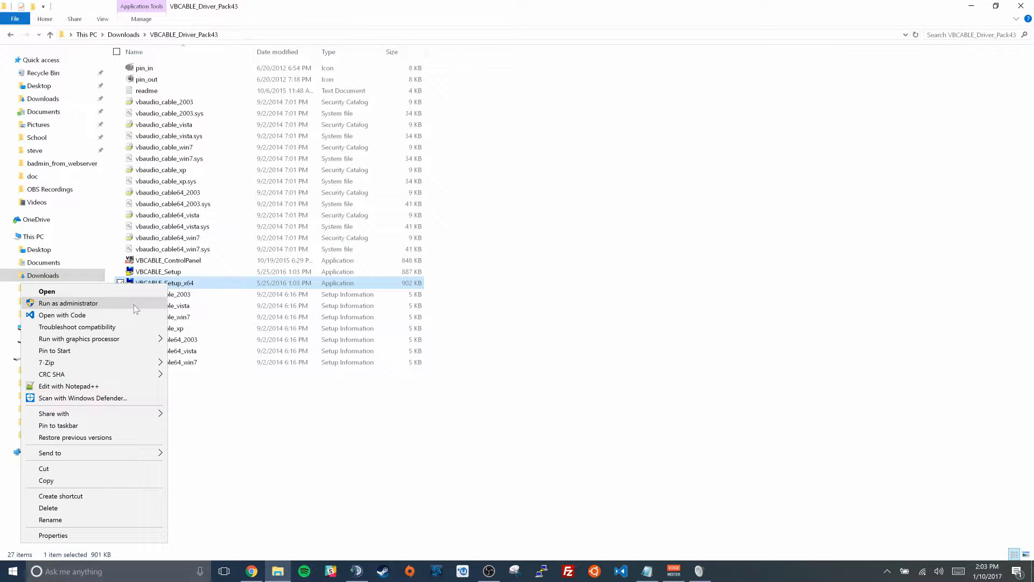
left_click(273, 439)
left_click(275, 440)
key("alt+Left")
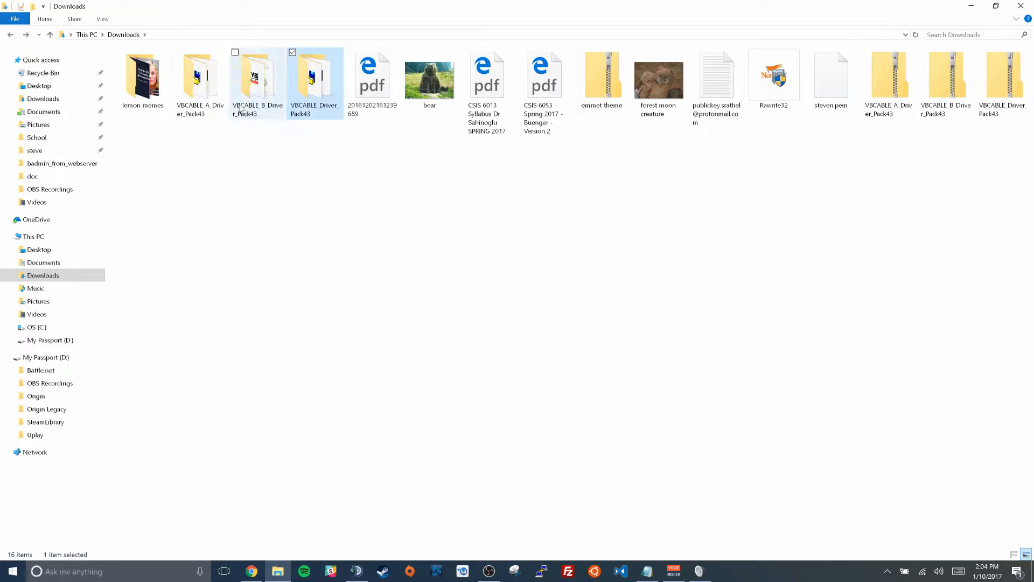
Point out the extracted VBCABLE_A and VBCABLE_B driver folders in Downloads and minimize File Explorer
left_click(185, 81)
left_click(235, 78)
left_click(210, 82)
left_click(255, 84)
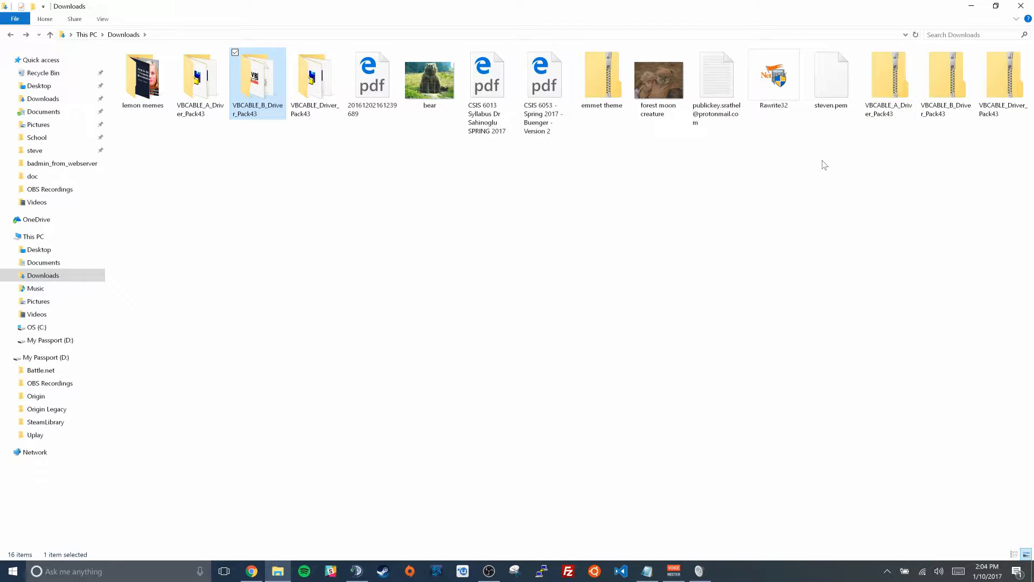
left_click(972, 7)
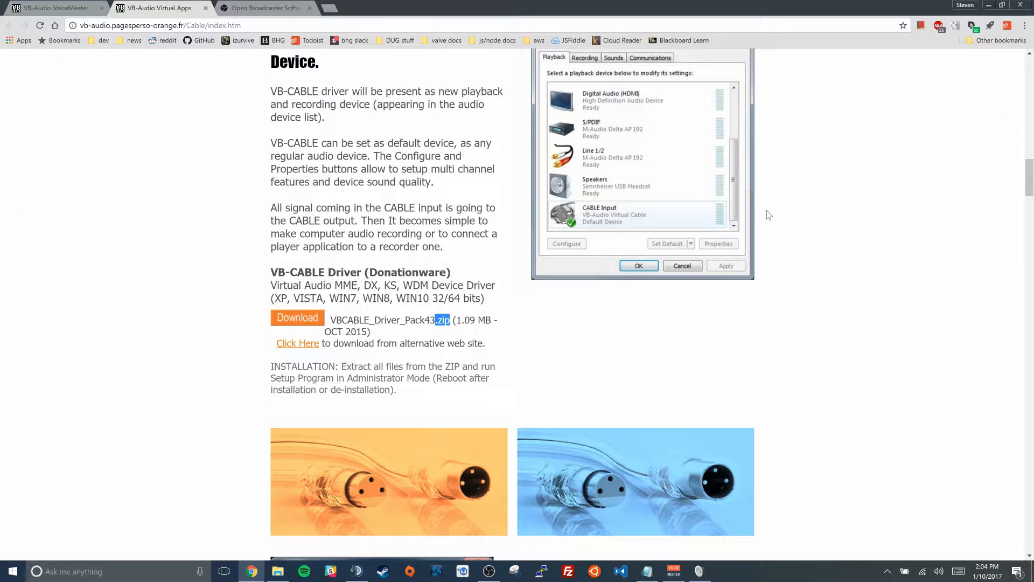
View the OBS Studio download page on the Open Broadcaster Software site and minimize the browser
left_click(279, 5)
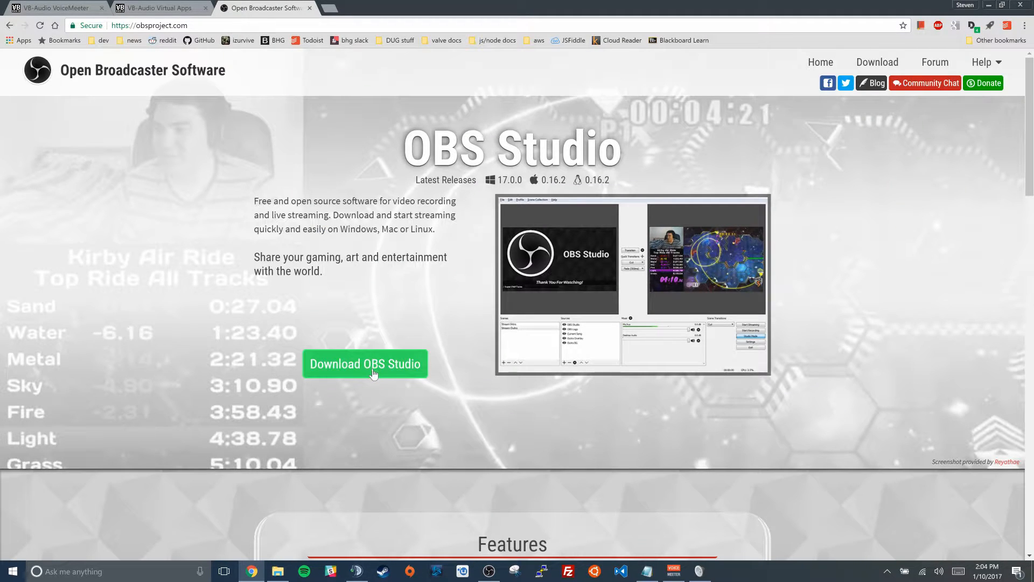
scroll(460, 338, "down", 3)
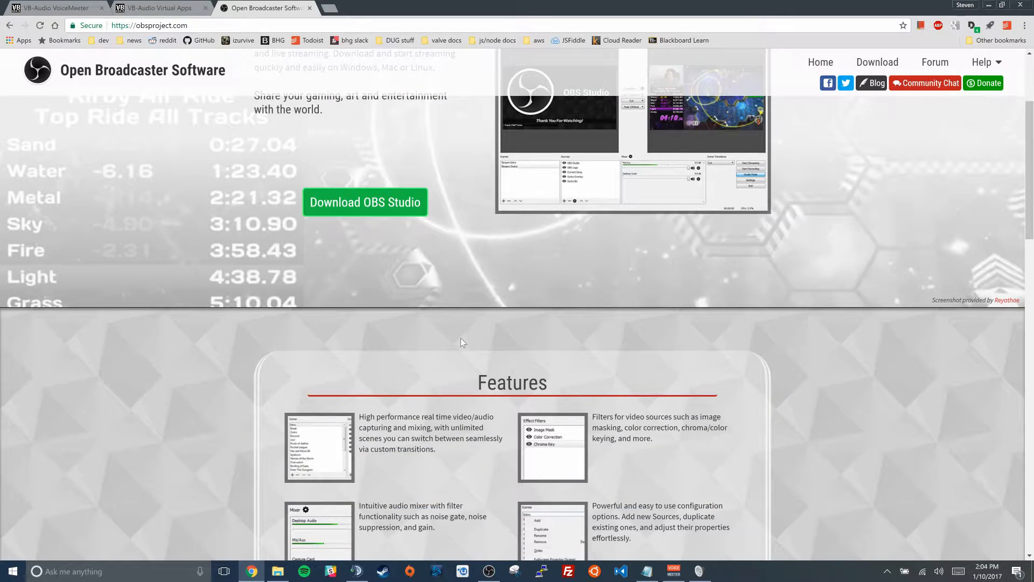
scroll(461, 338, "up", 3)
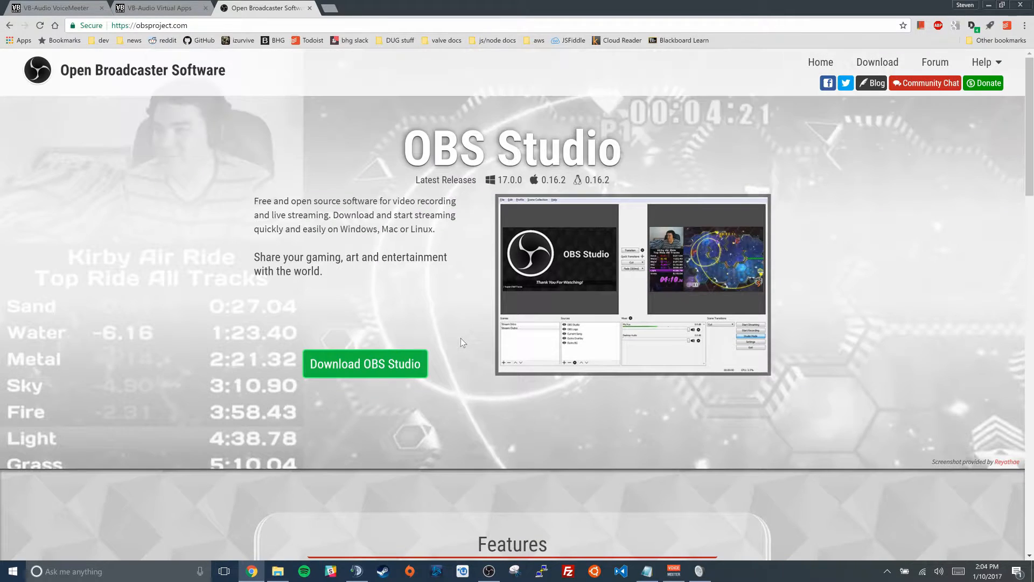
left_click(992, 5)
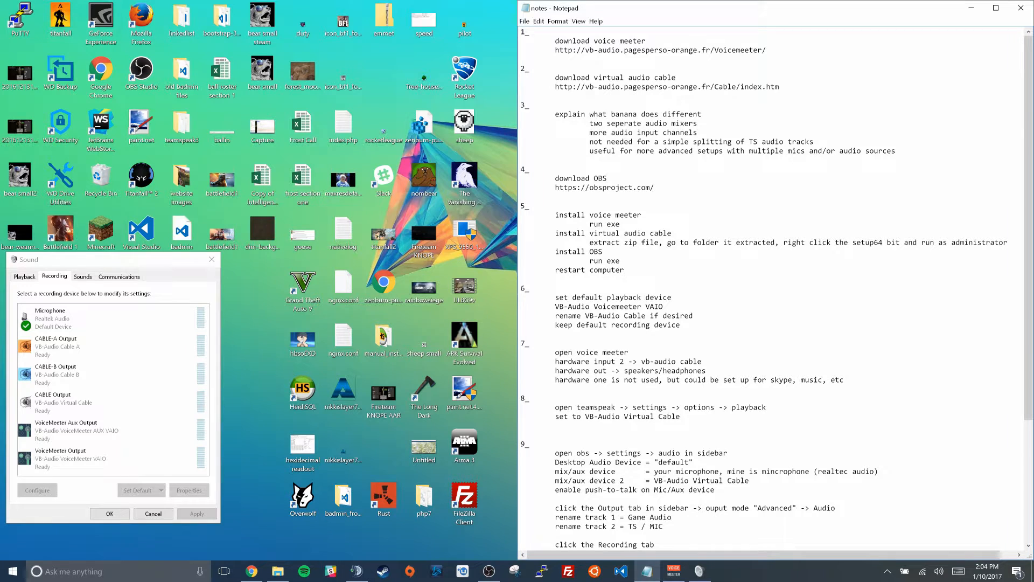
Go to section 6 of the notes and highlight the line about setting the default playback device
scroll(773, 291, "down", 2)
scroll(773, 291, "down", 2)
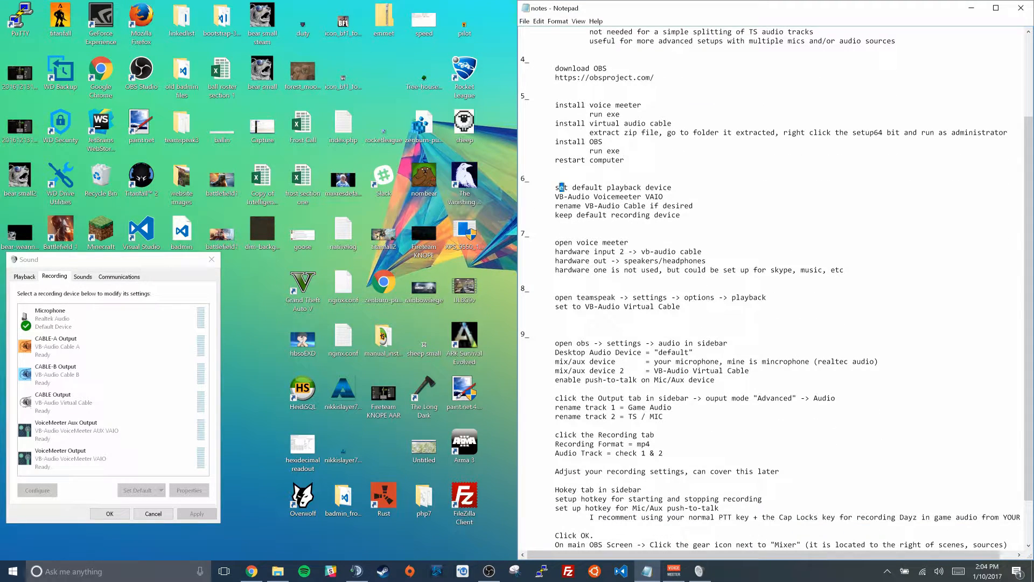
left_click_drag(561, 186, 658, 188)
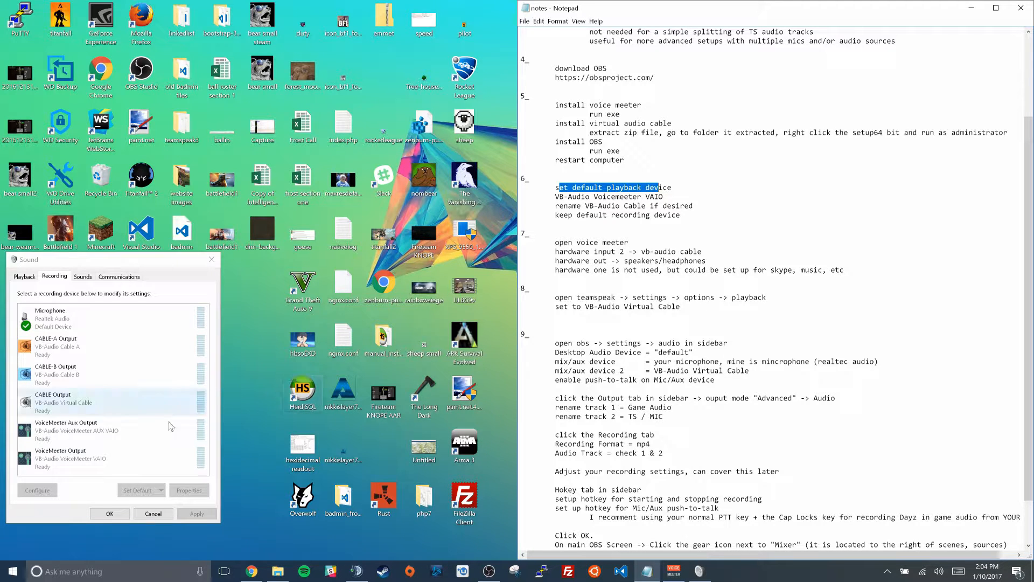
Show the Windows playback devices in the Sound dialog and select VoiceMeeter Input to check its default status
right_click(938, 571)
left_click(950, 539)
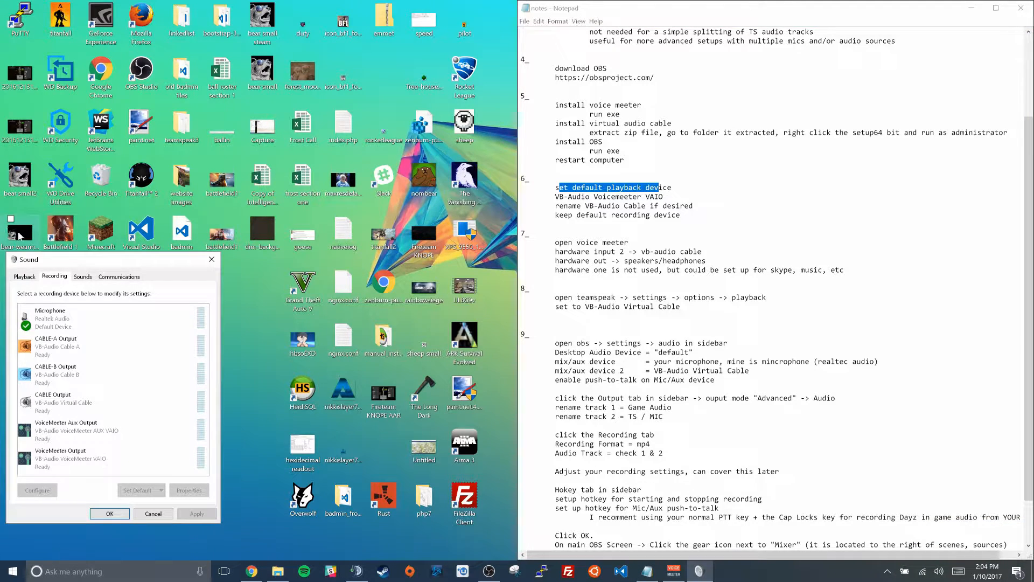
left_click(24, 276)
left_click_drag(47, 267, 81, 216)
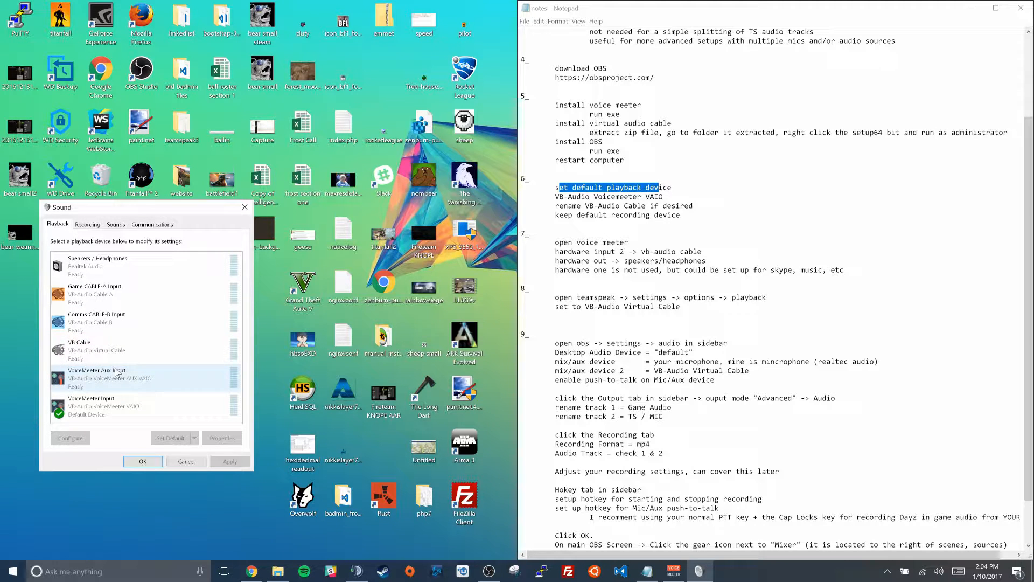
left_click(91, 412)
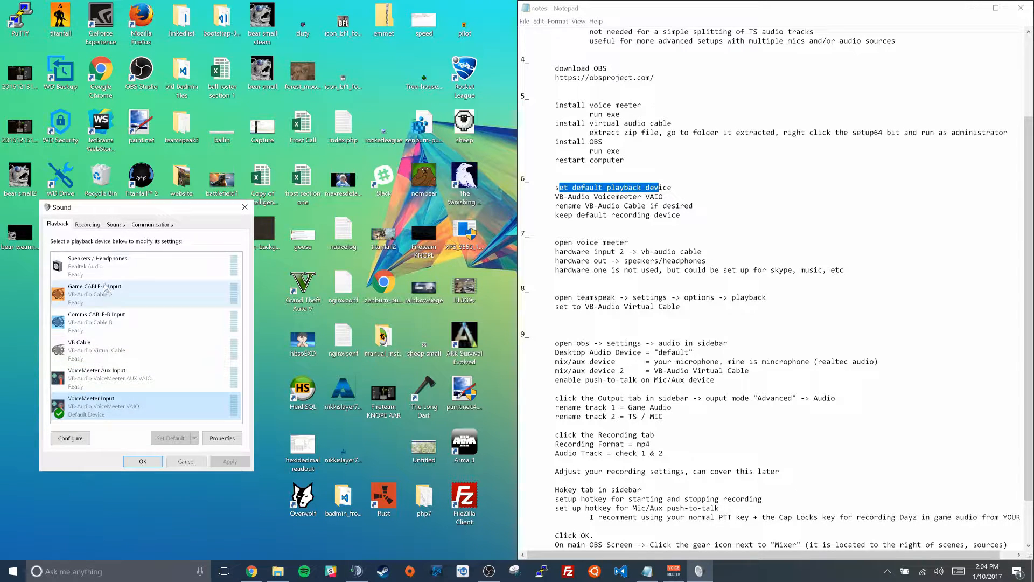
Try renaming the VB Cable playback device to COMMS in its properties and discard the change
right_click(99, 352)
left_click(132, 431)
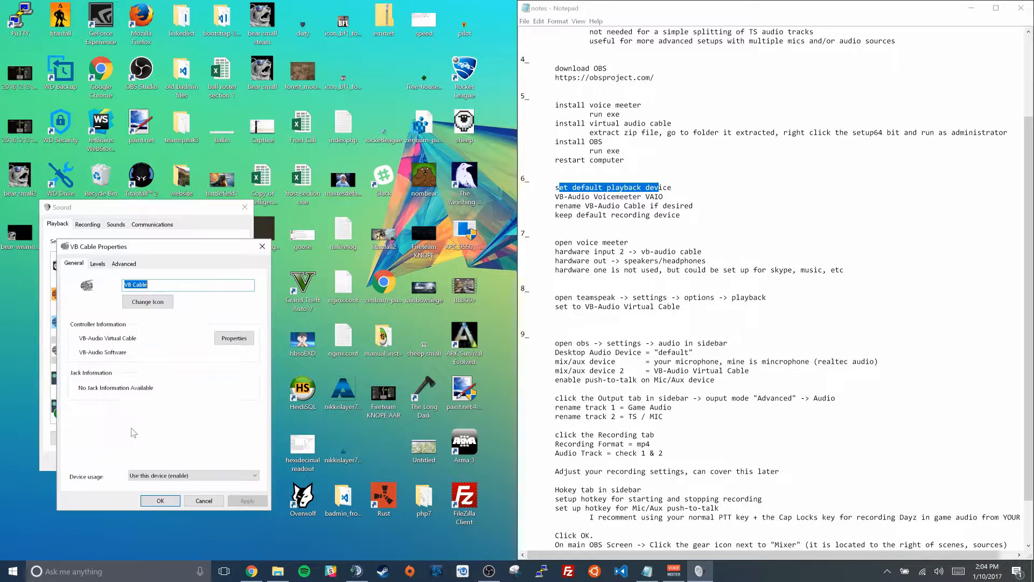
type("COMMS")
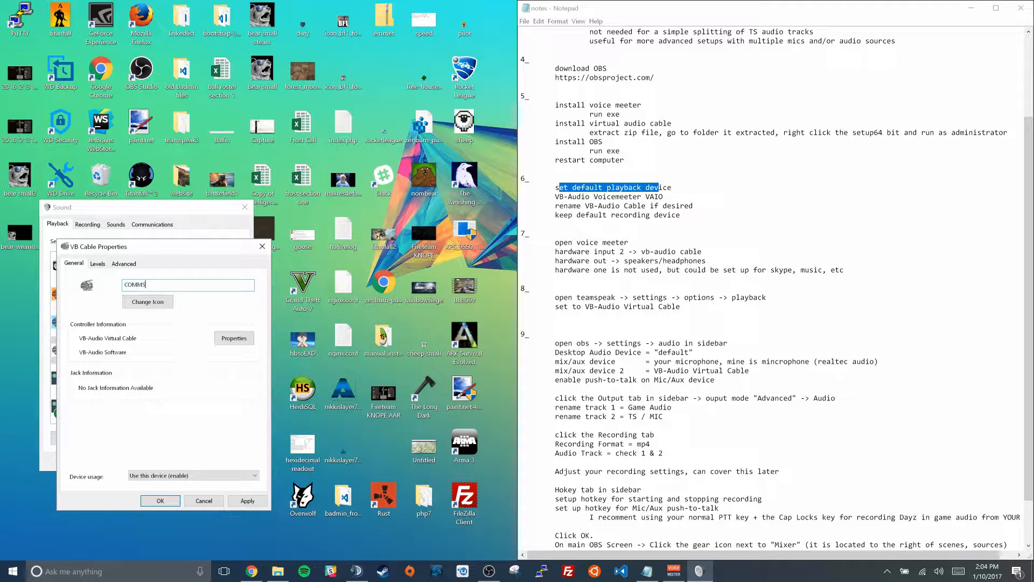
left_click(203, 500)
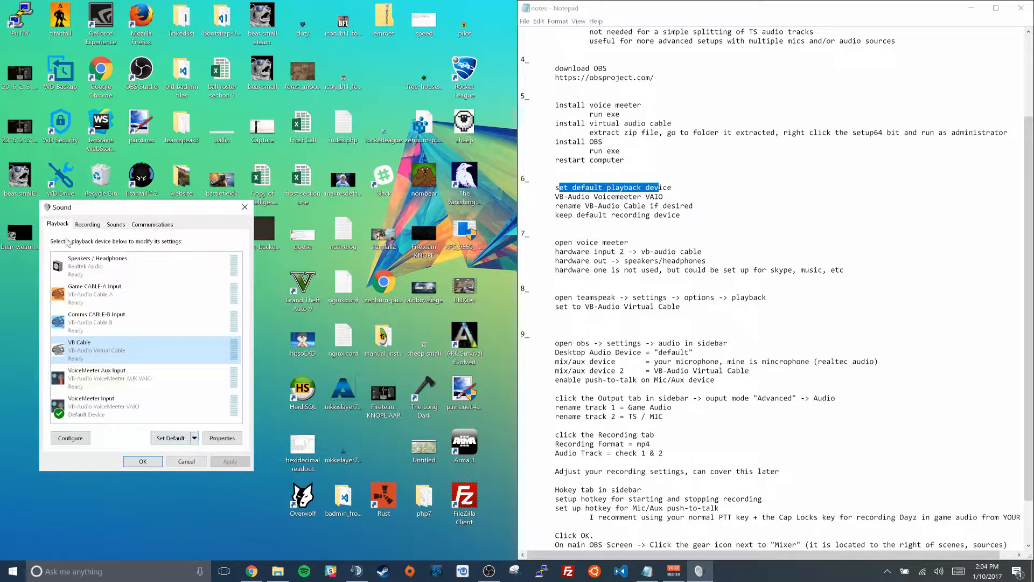
Check that the Realtek microphone is the default recording device and close the Sound dialog
left_click(88, 224)
left_click(87, 267)
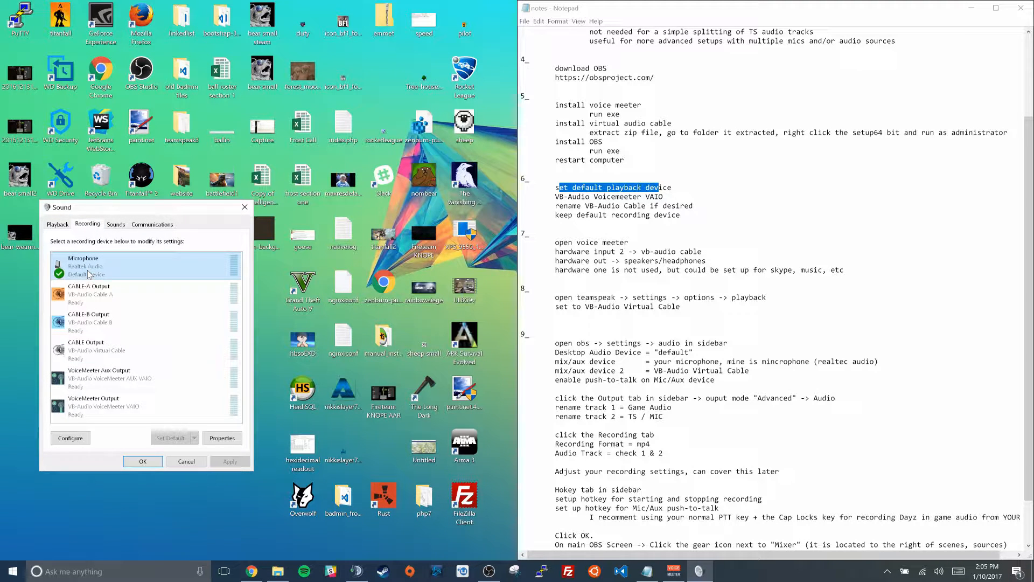
left_click(143, 461)
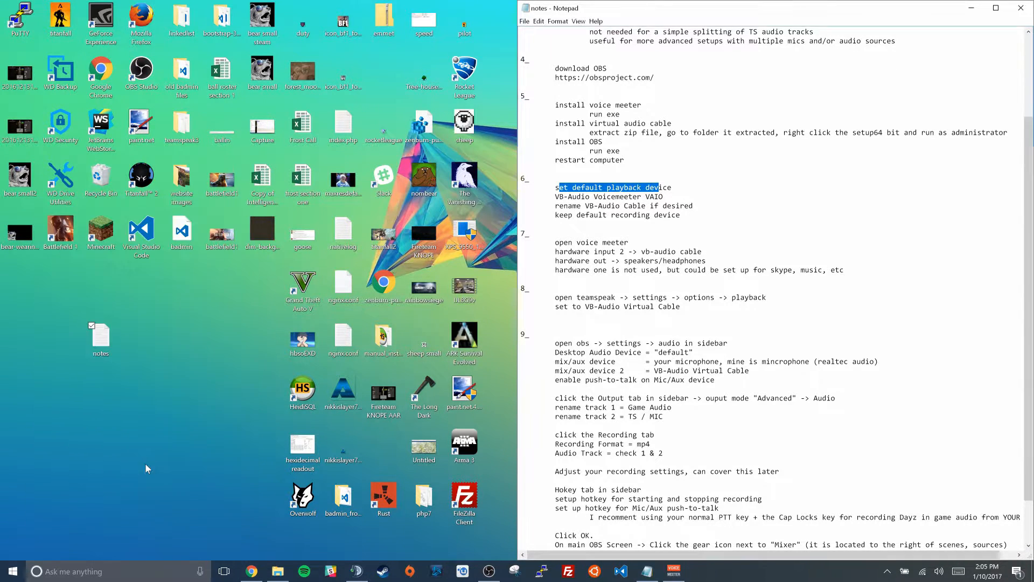
Switch to the Voicemeeter mixer
left_click(674, 571)
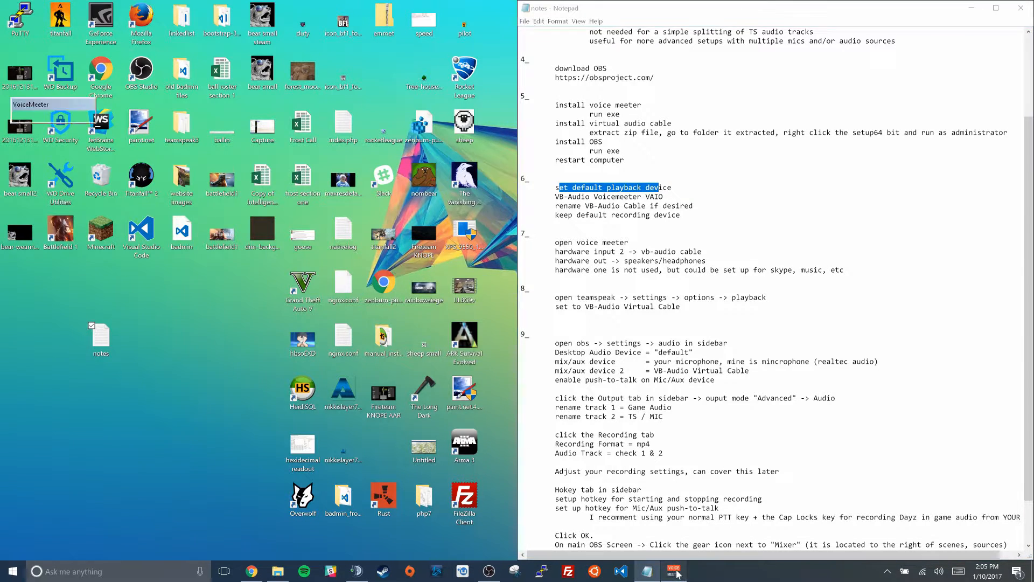
left_click(13, 572)
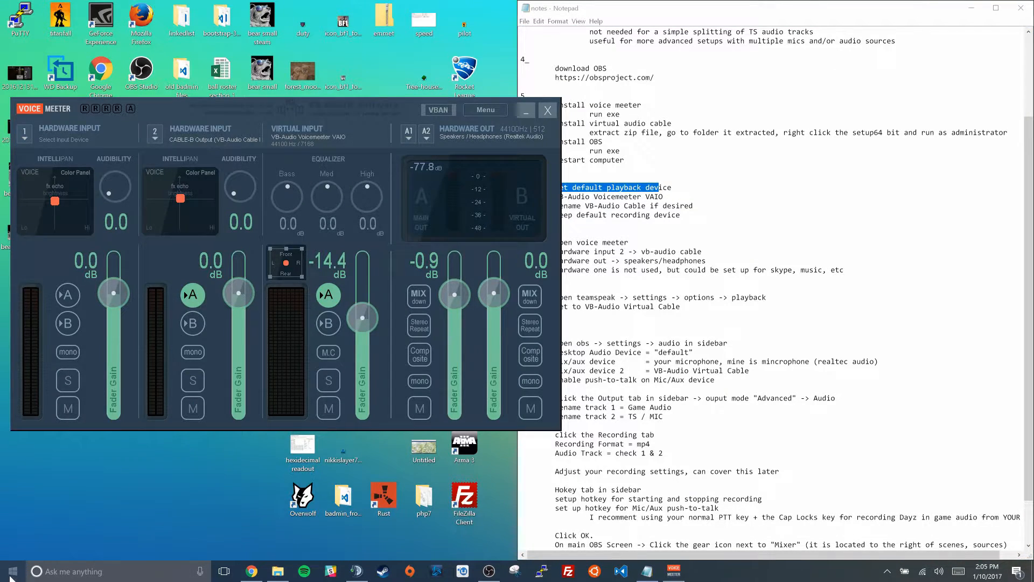
Check which device is assigned to Hardware Input 2 in Voicemeeter and close the device list without changing it
type("voice")
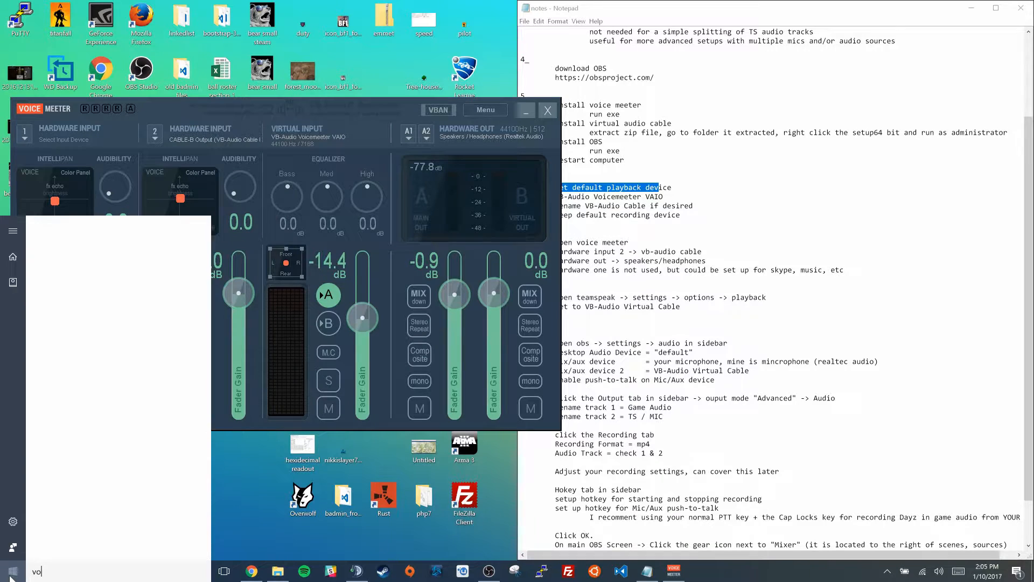
left_click(374, 118)
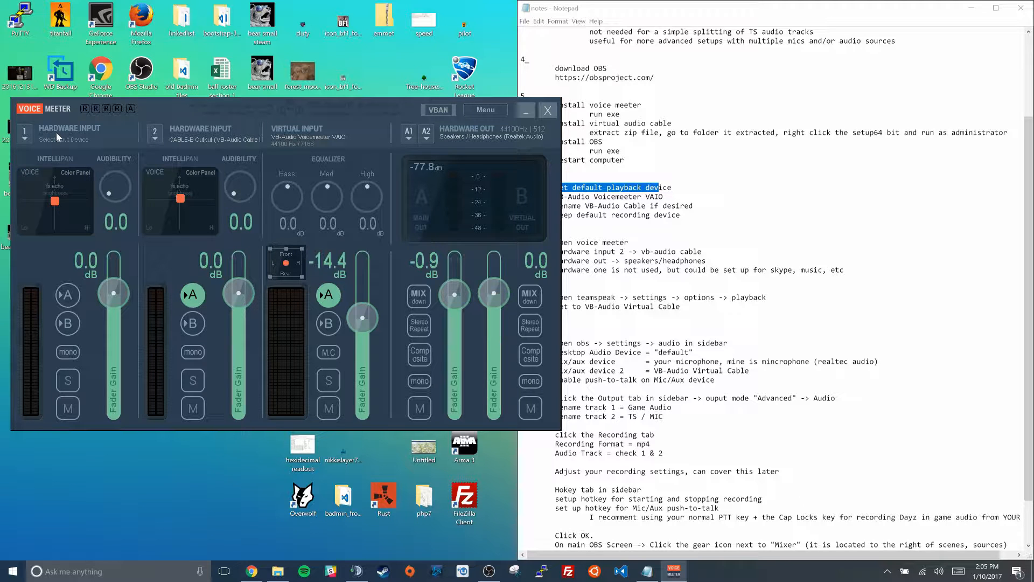
left_click(155, 139)
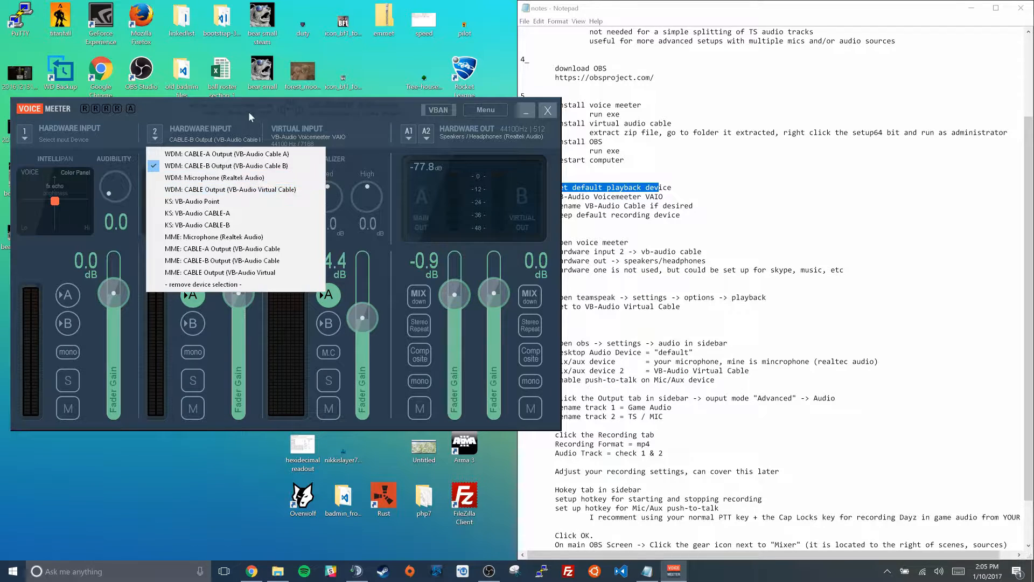
left_click(210, 107)
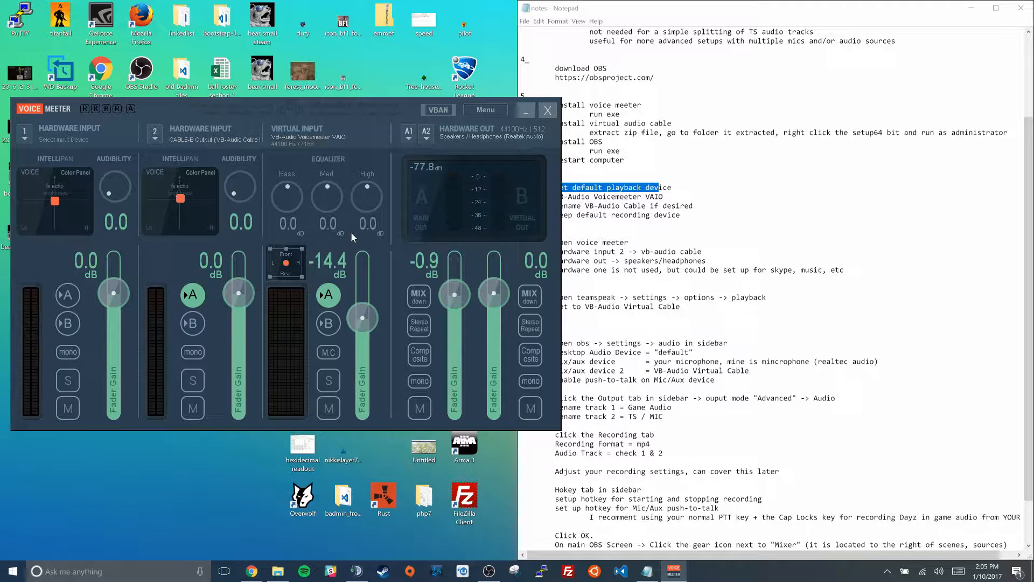
Set the virtual input's fader gain to -14.7 dB and check the device assigned to hardware output A1
left_click_drag(363, 312, 363, 312)
left_click(409, 138)
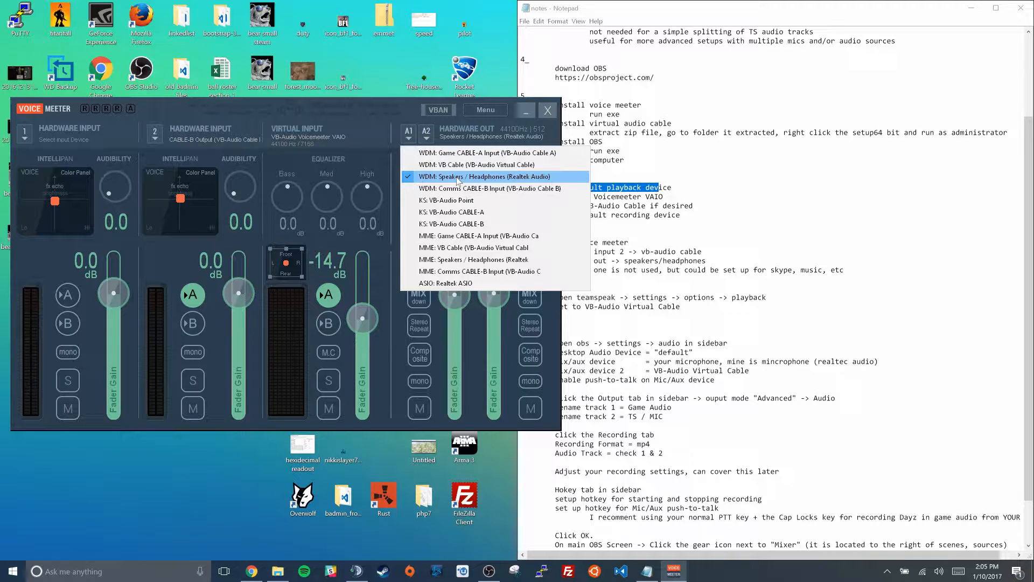
left_click(406, 109)
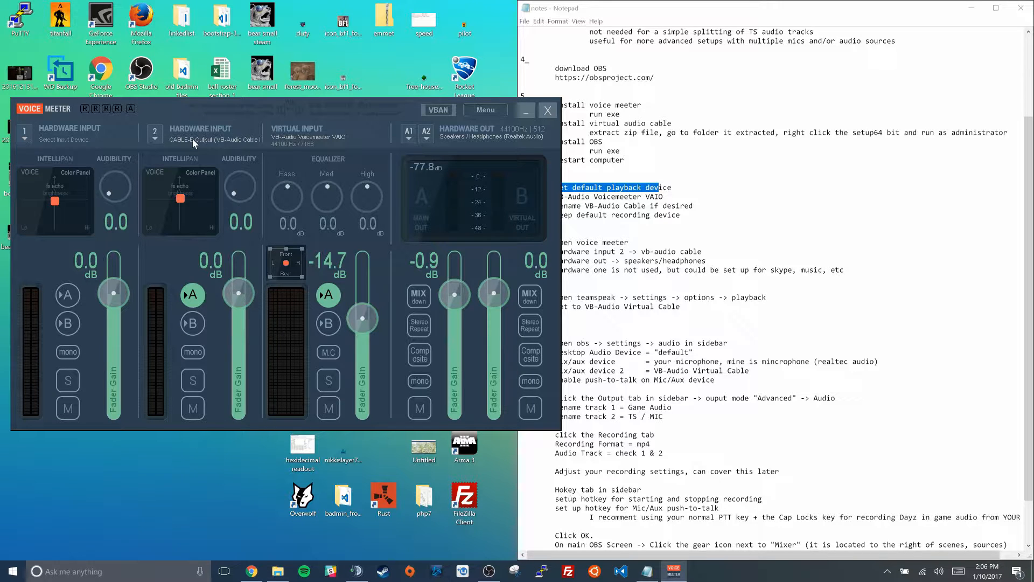
Switch to TeamSpeak and review the available playback devices in its playback options, keeping the current selection
left_click(356, 570)
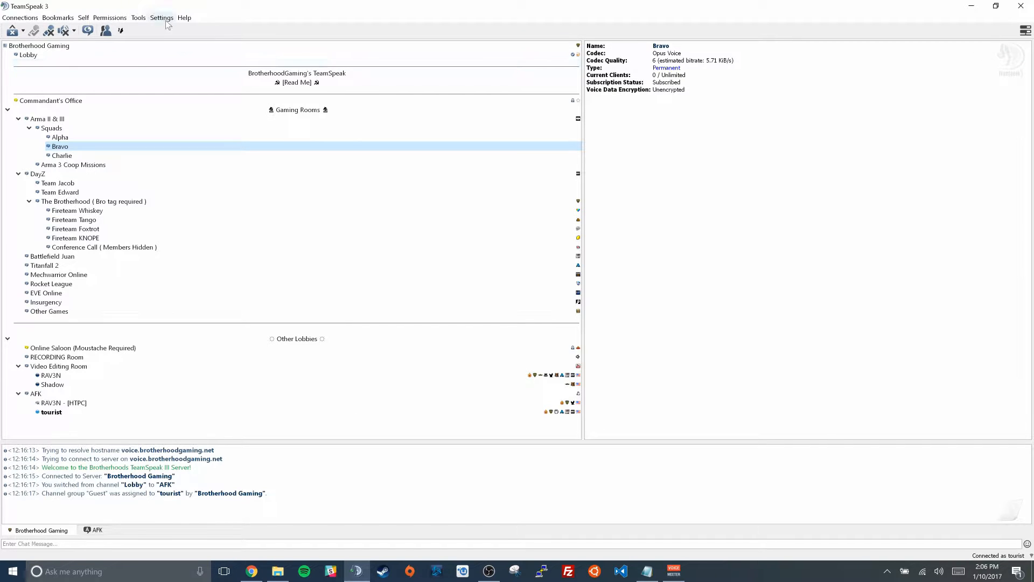
left_click(163, 18)
left_click(173, 52)
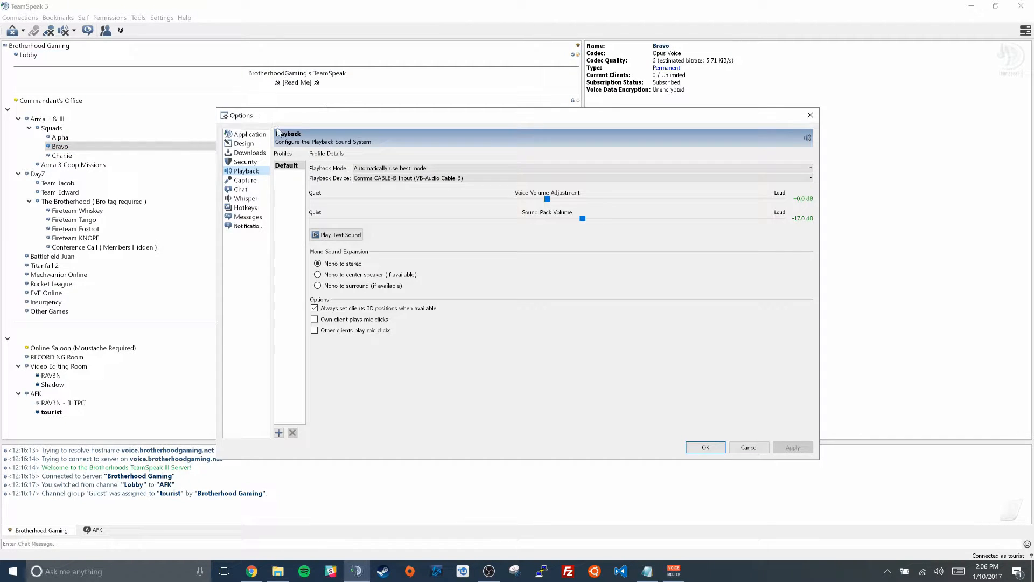
left_click(243, 164)
left_click(243, 170)
left_click(369, 180)
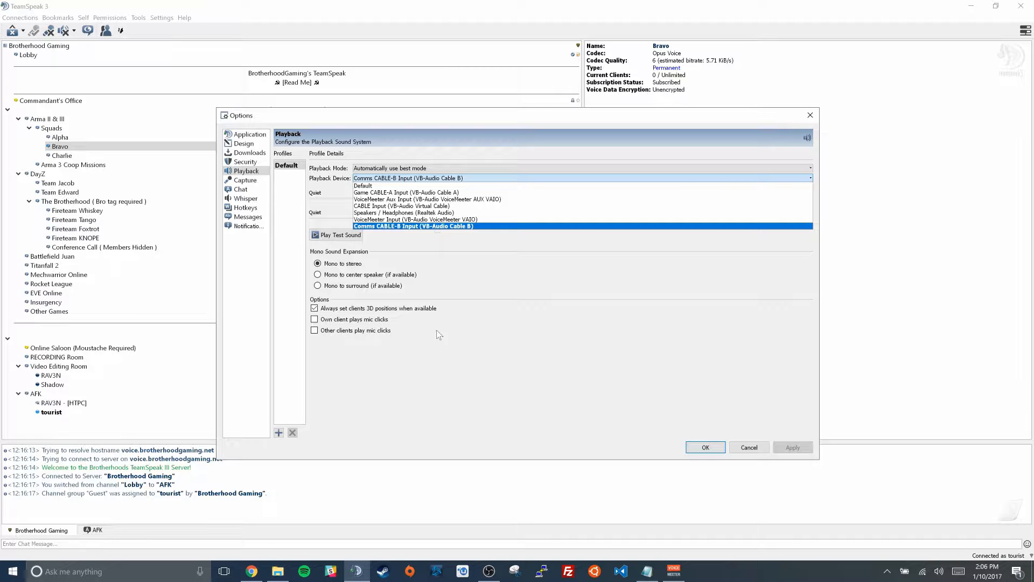
left_click(432, 402)
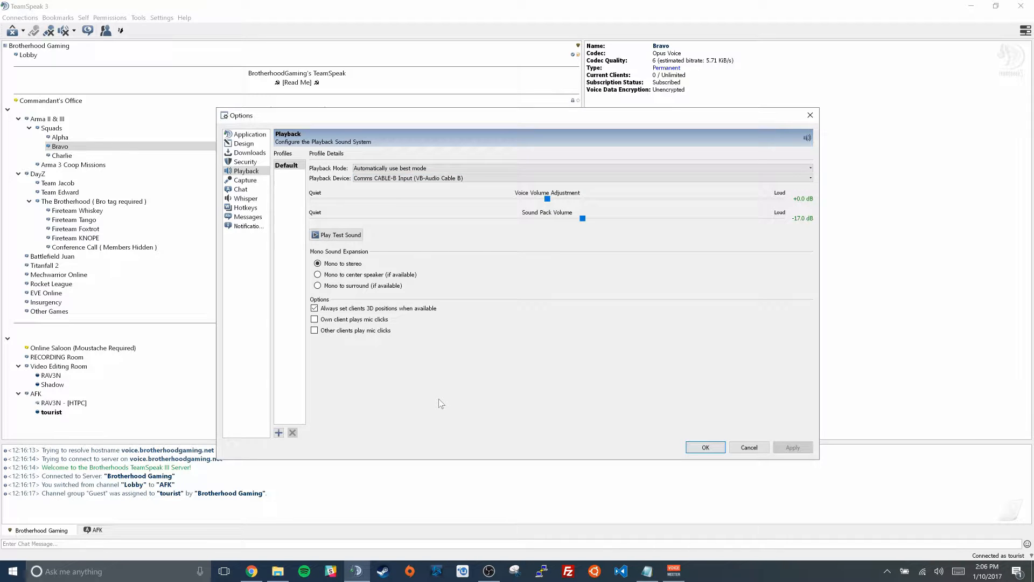
Check VoiceMeeter Input's default status among the Windows playback devices and close the Sound dialog
right_click(940, 571)
left_click(940, 536)
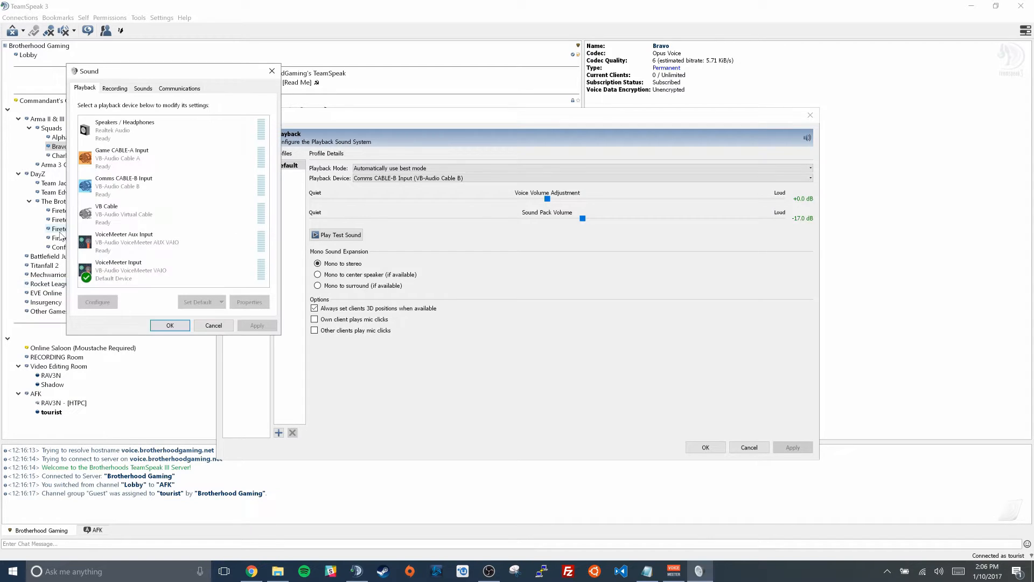
left_click(117, 274)
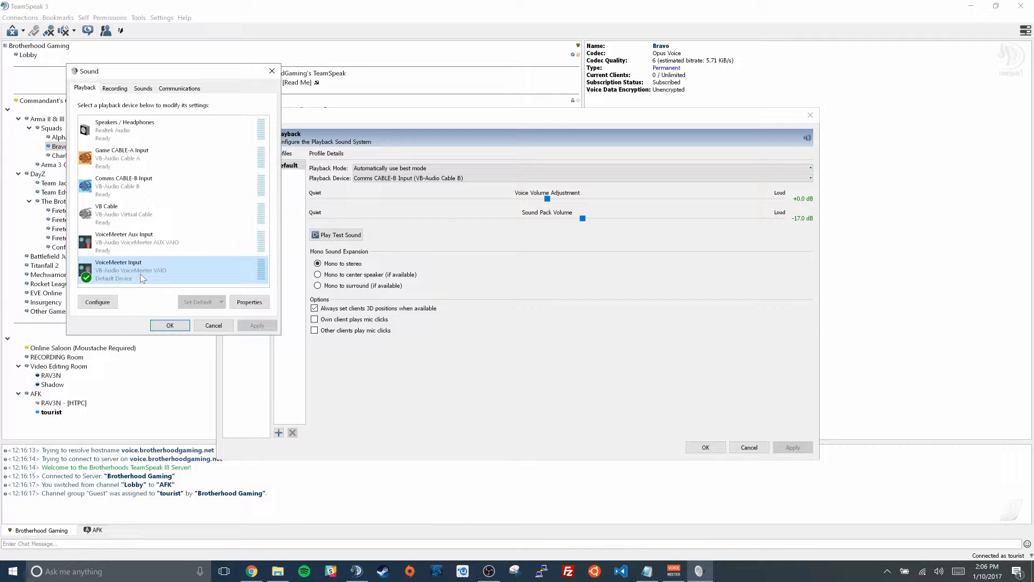
left_click(173, 327)
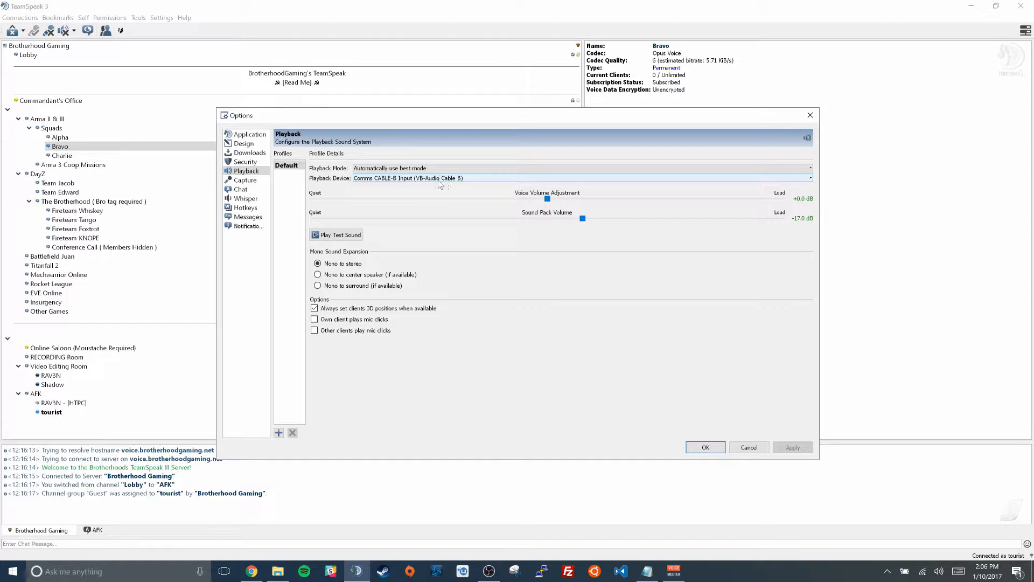
Play and stop TeamSpeak's playback test sound, accept the options and minimize TeamSpeak
left_click(351, 240)
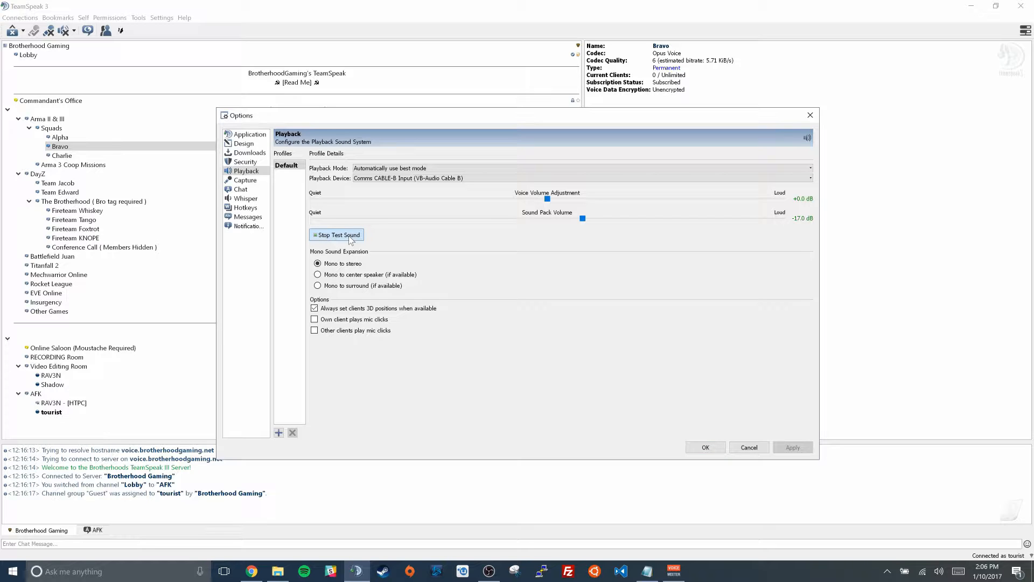
left_click(350, 238)
left_click(706, 448)
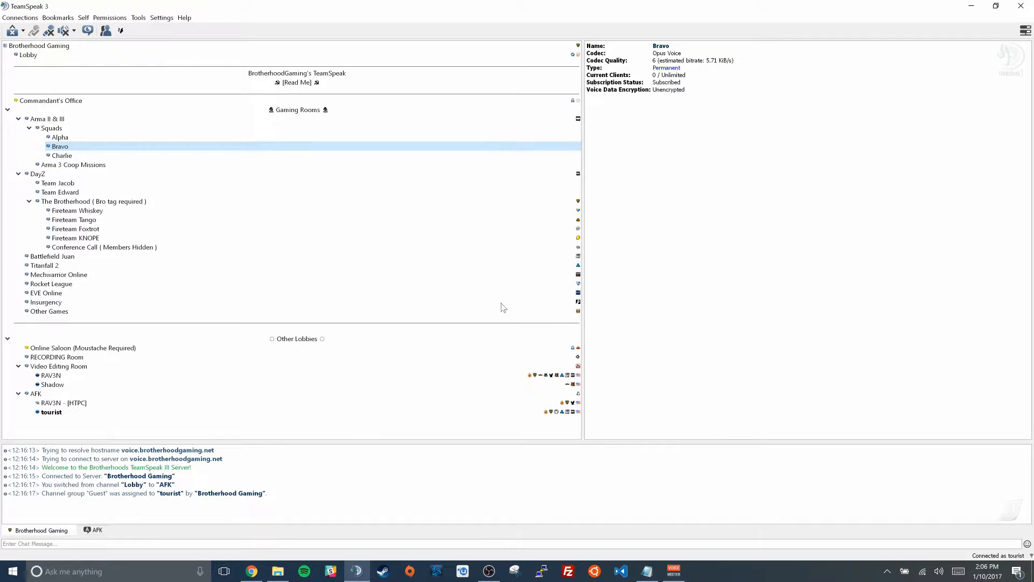
left_click(971, 6)
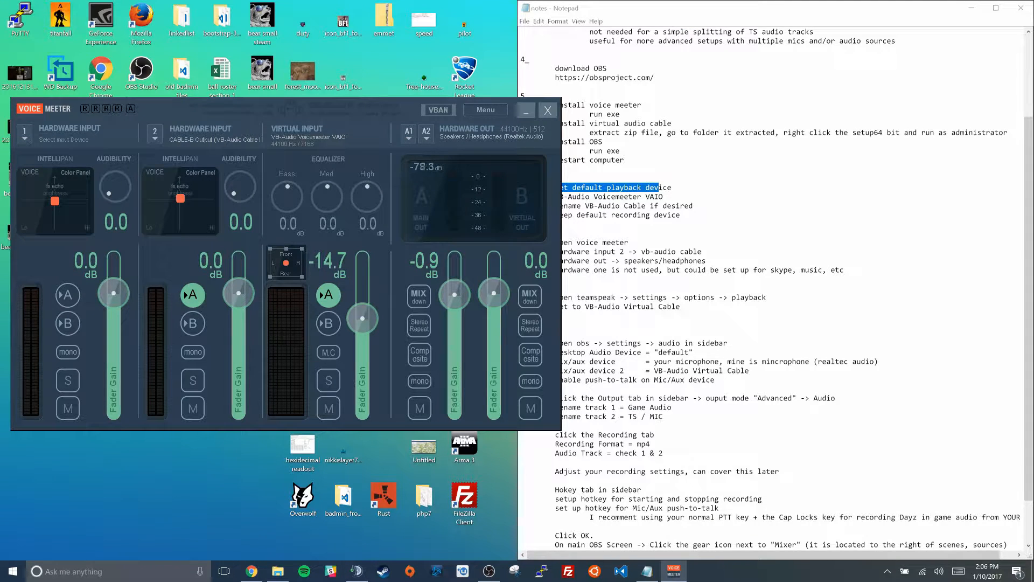
Switch to OBS and review the output settings for audio track names, recording format and recorded audio tracks
left_click(490, 575)
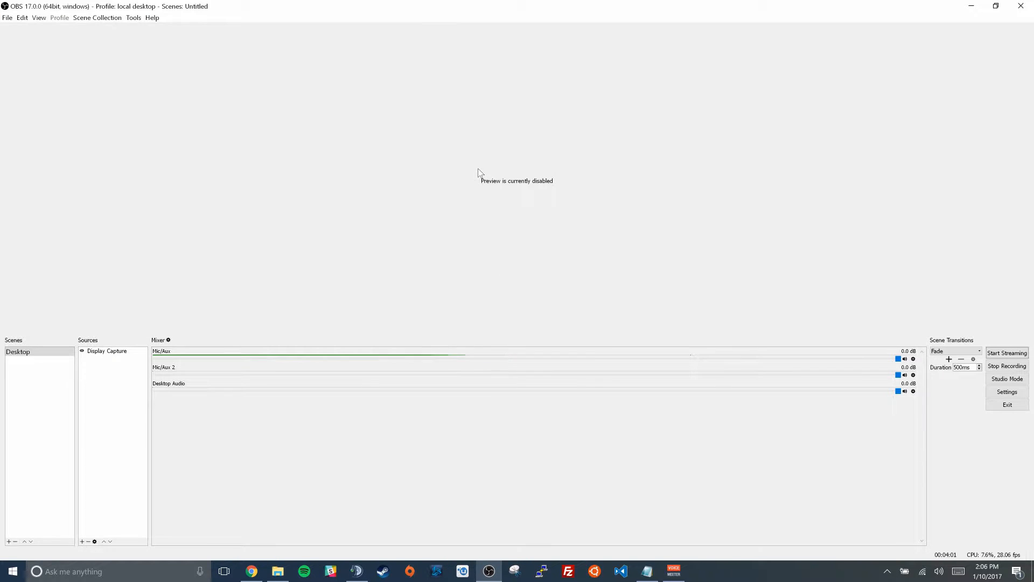
left_click(1005, 393)
left_click_drag(506, 131, 319, 18)
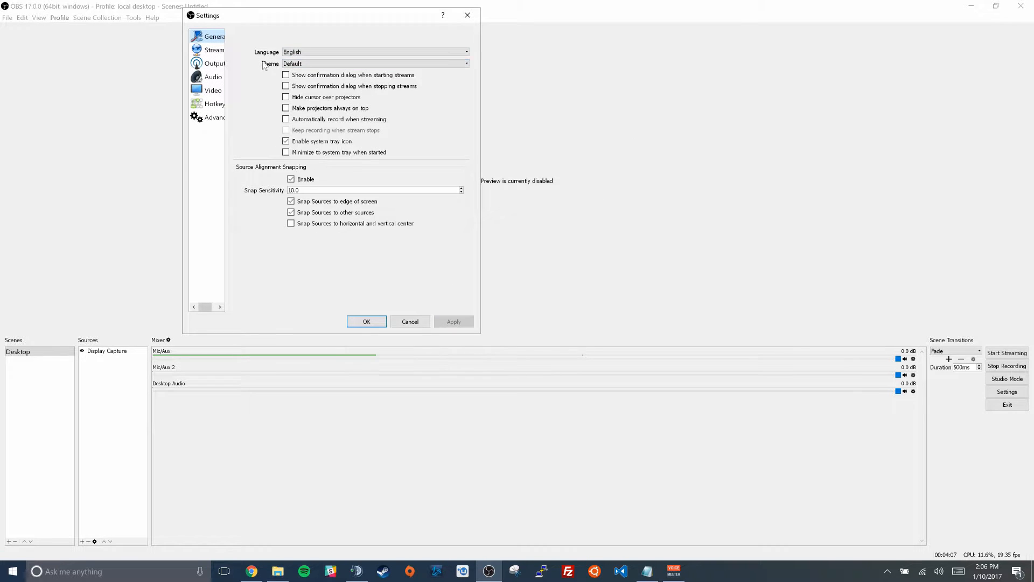
left_click(205, 65)
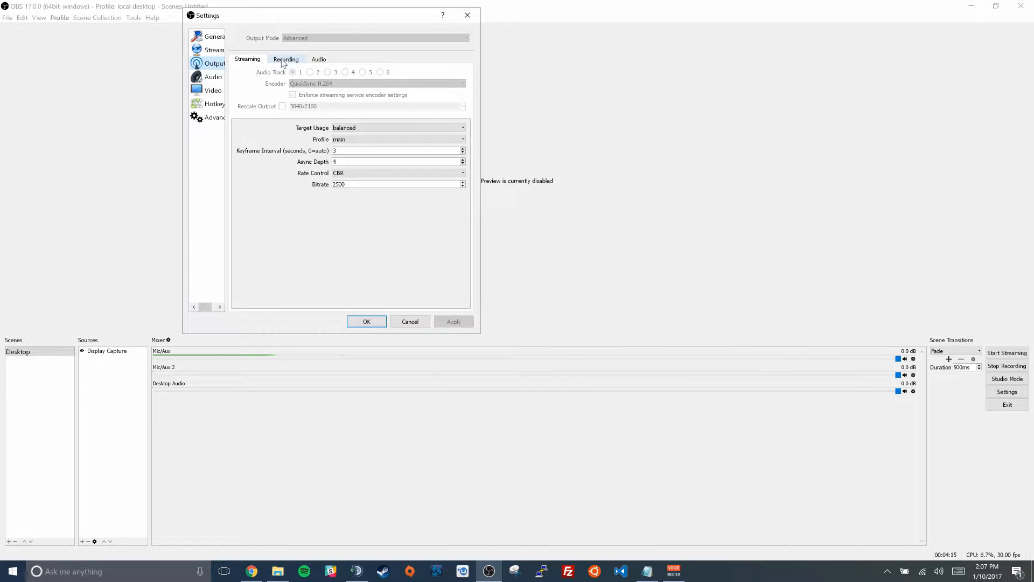
left_click(318, 59)
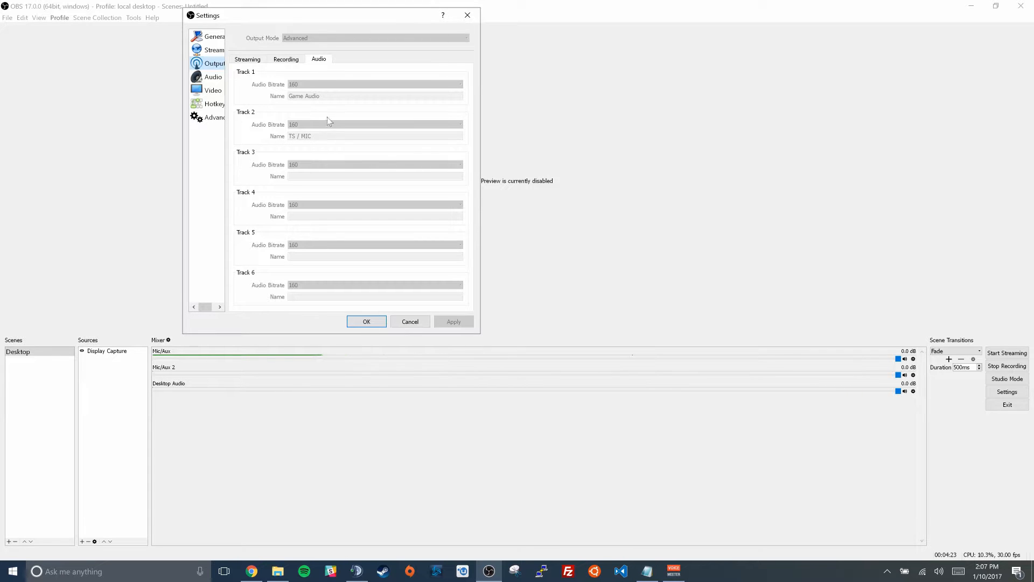
left_click(286, 60)
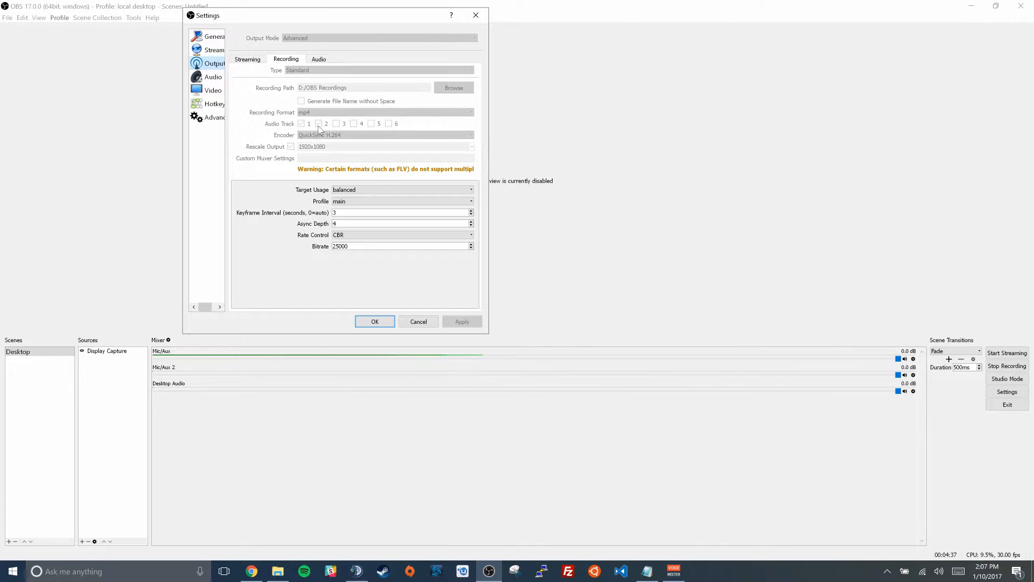
left_click(321, 62)
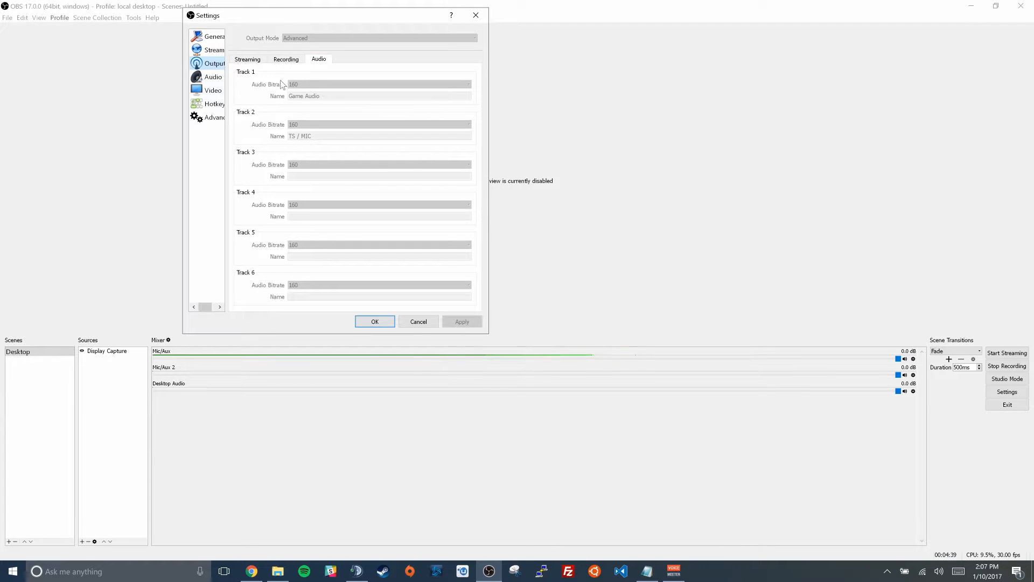
left_click(287, 61)
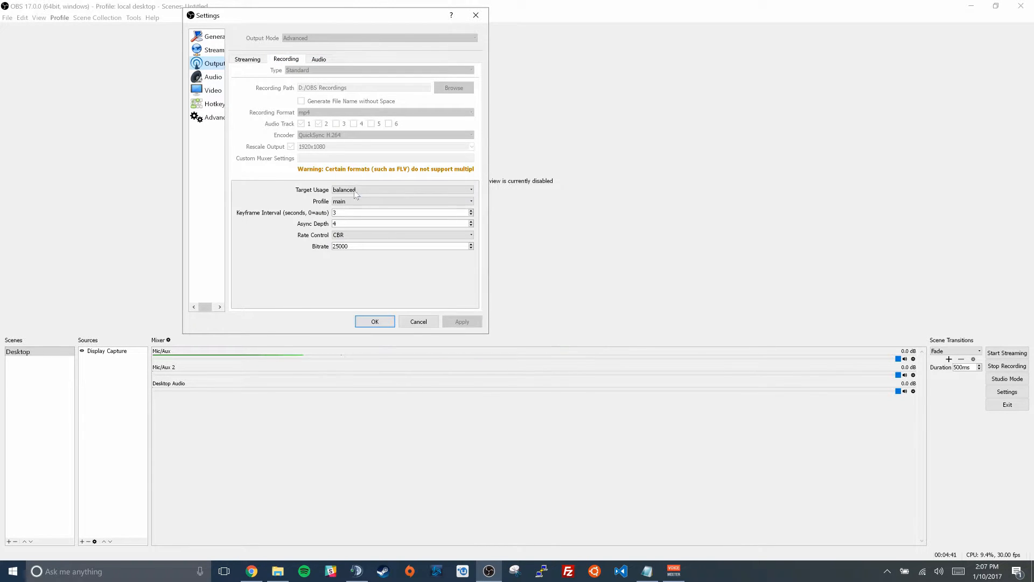
Review the OBS desktop and microphone audio devices alongside the Windows playback and recording device lists
left_click(214, 78)
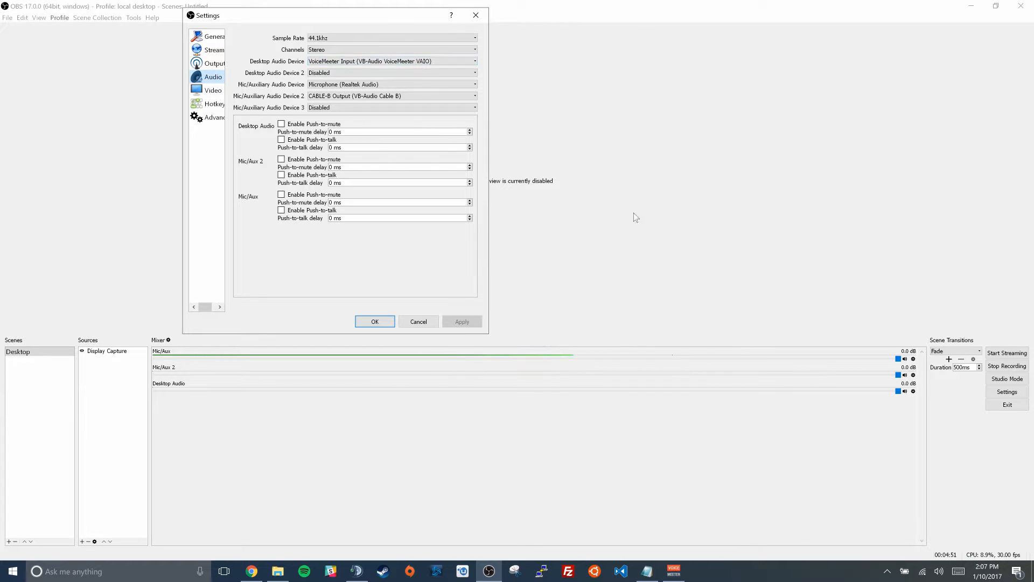
right_click(939, 571)
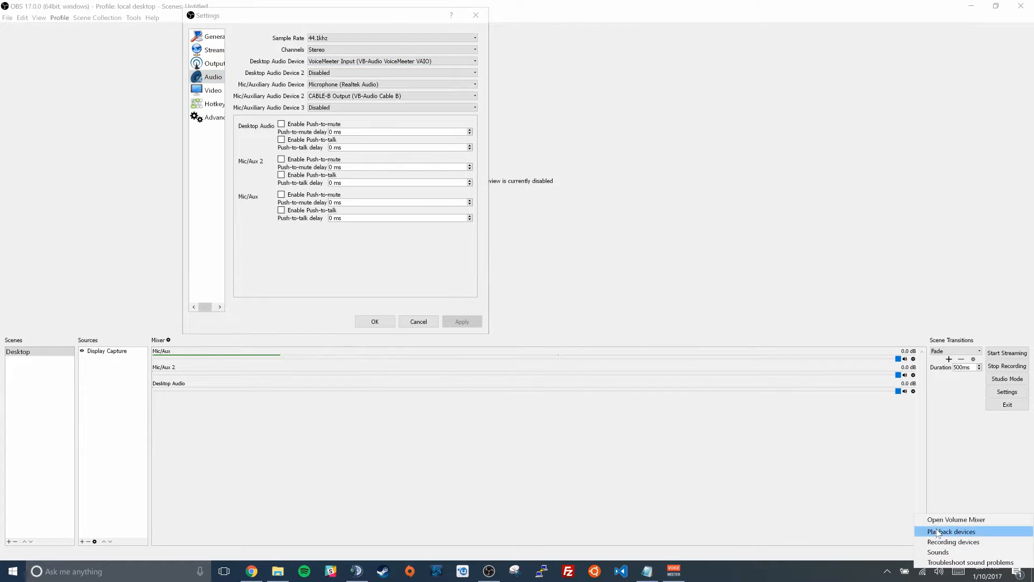
left_click(940, 531)
left_click_drag(169, 25, 761, 63)
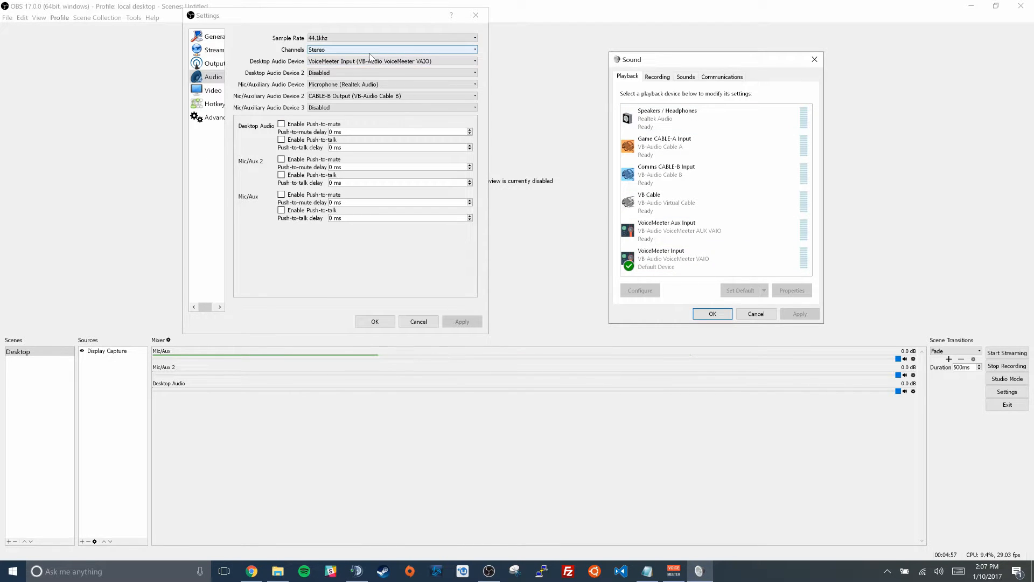
left_click(658, 77)
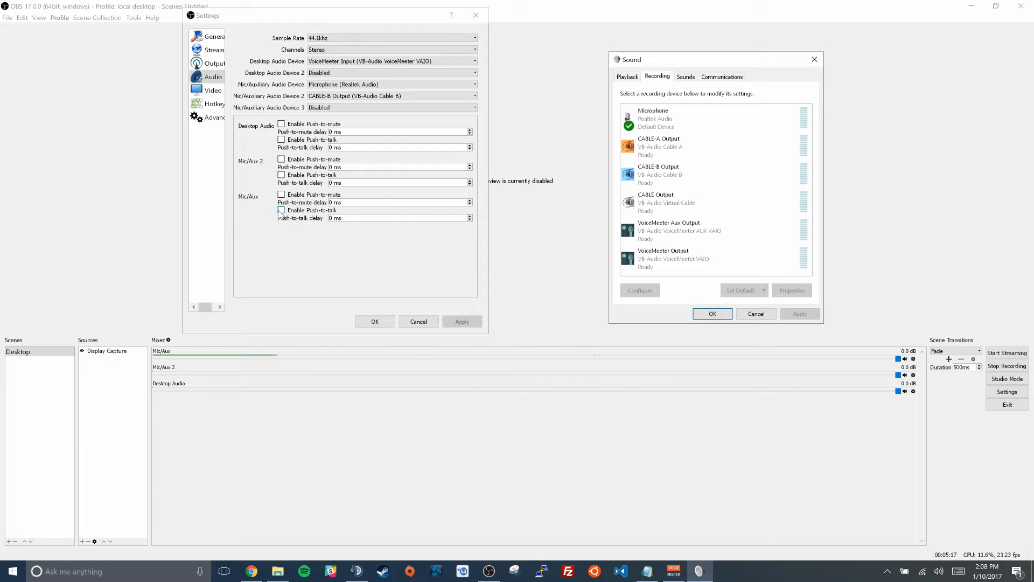
Review the OBS hotkeys for recording and Mic/Aux push-to-talk, and close the settings with OK
left_click(216, 104)
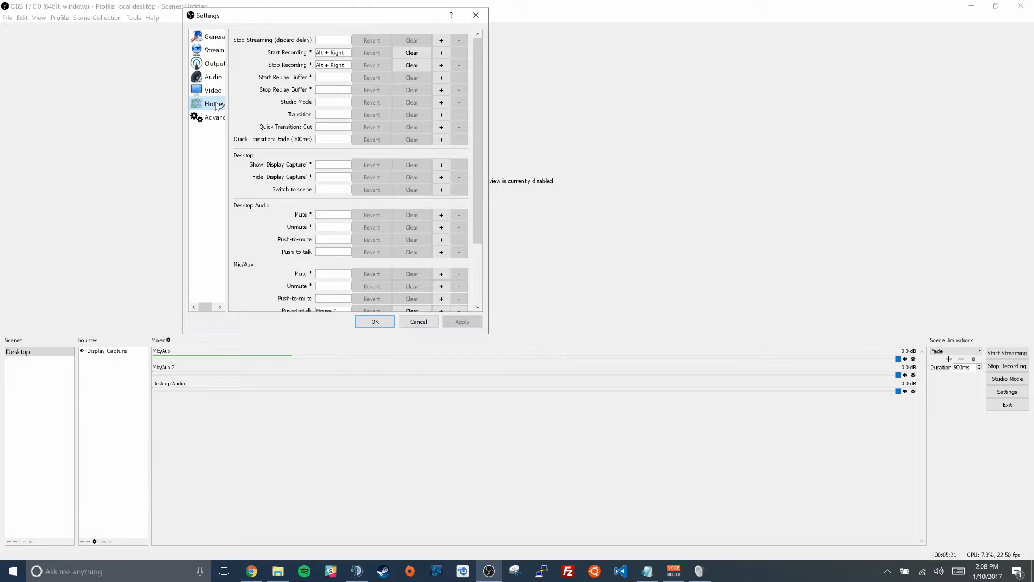
scroll(413, 193, "down", 3)
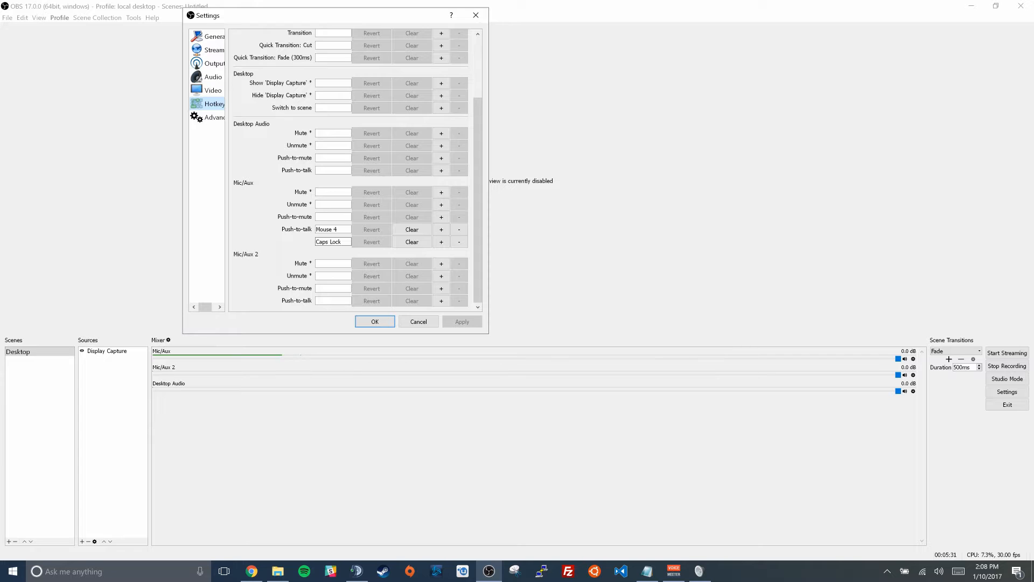
left_click(375, 322)
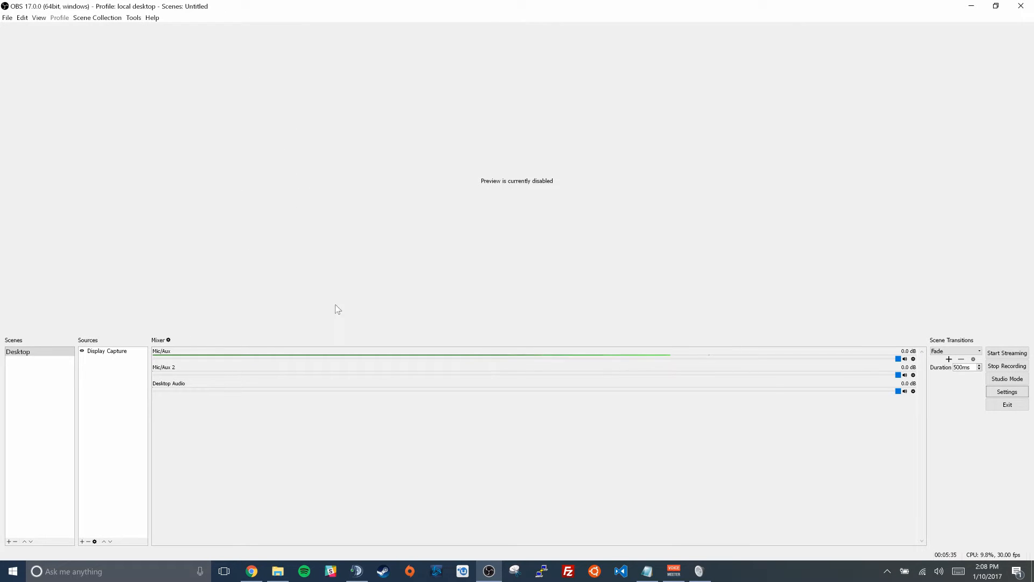
Check the track assignments of Desktop Audio, Mic/Aux and Mic/Aux 2 in the Advanced Audio Properties and close the dialog
left_click(168, 340)
left_click_drag(554, 232, 384, 113)
left_click_drag(483, 219, 697, 241)
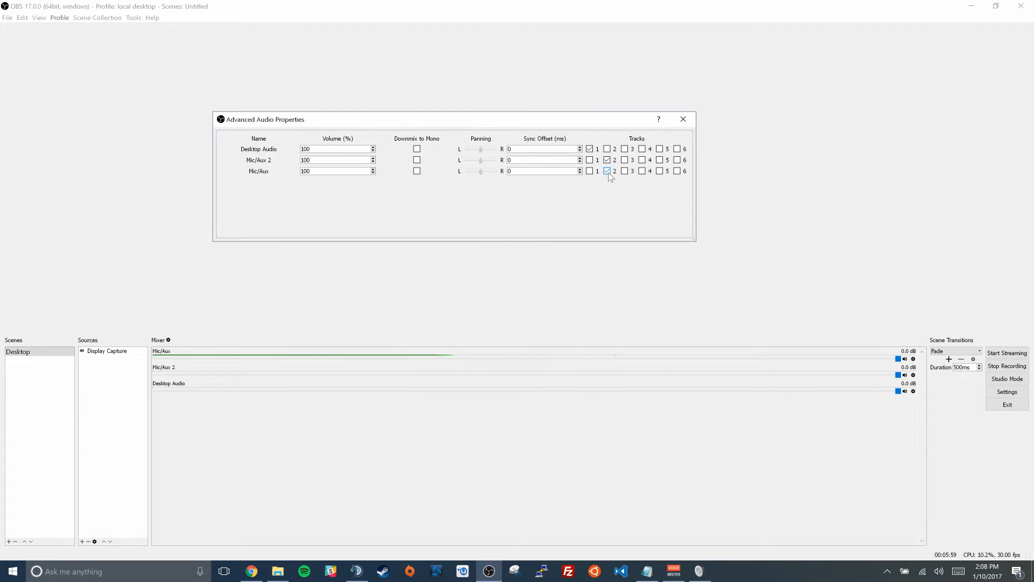
left_click(684, 120)
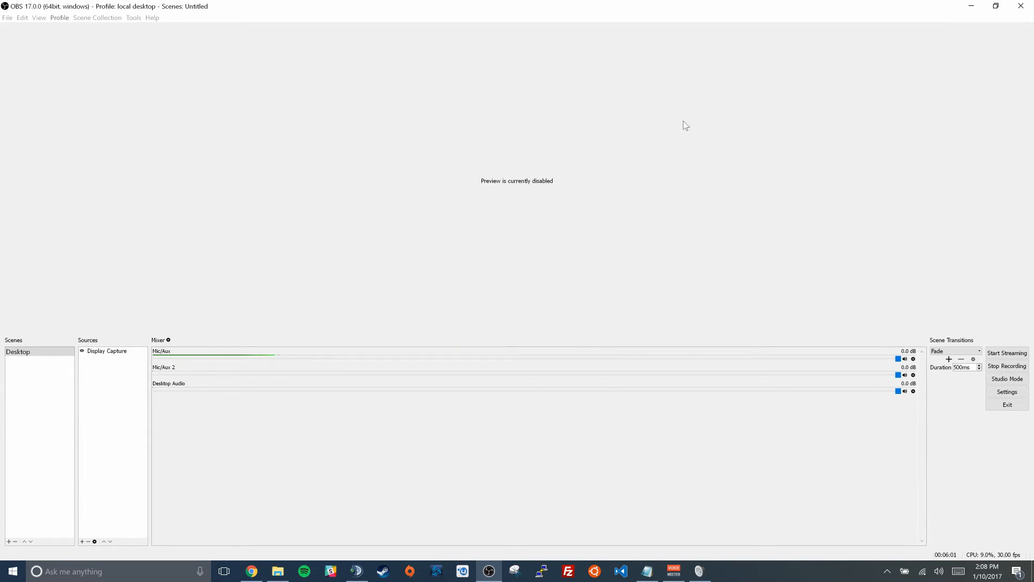
left_click(277, 571)
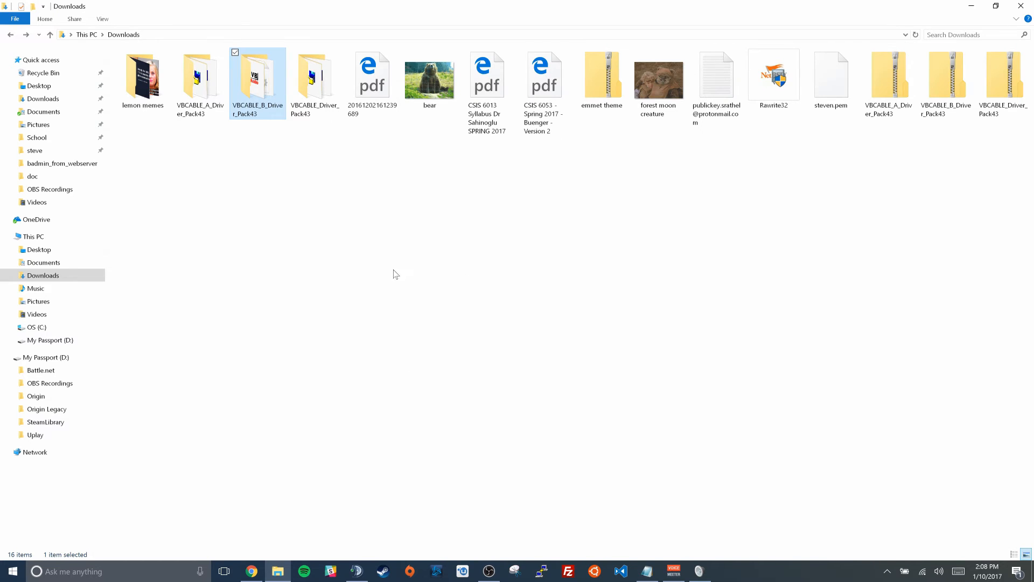
left_click(64, 340)
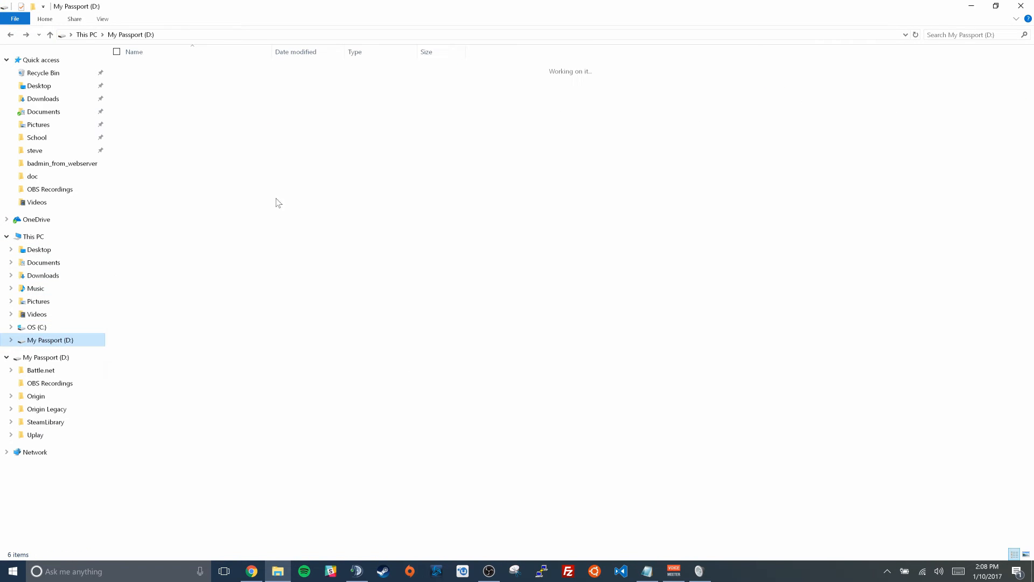
double_click(185, 83)
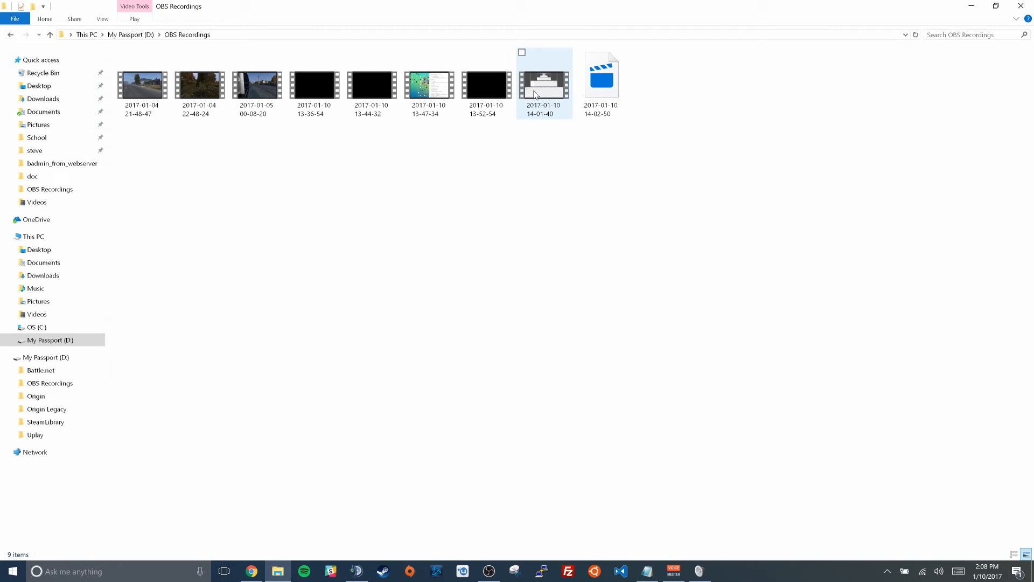
double_click(535, 94)
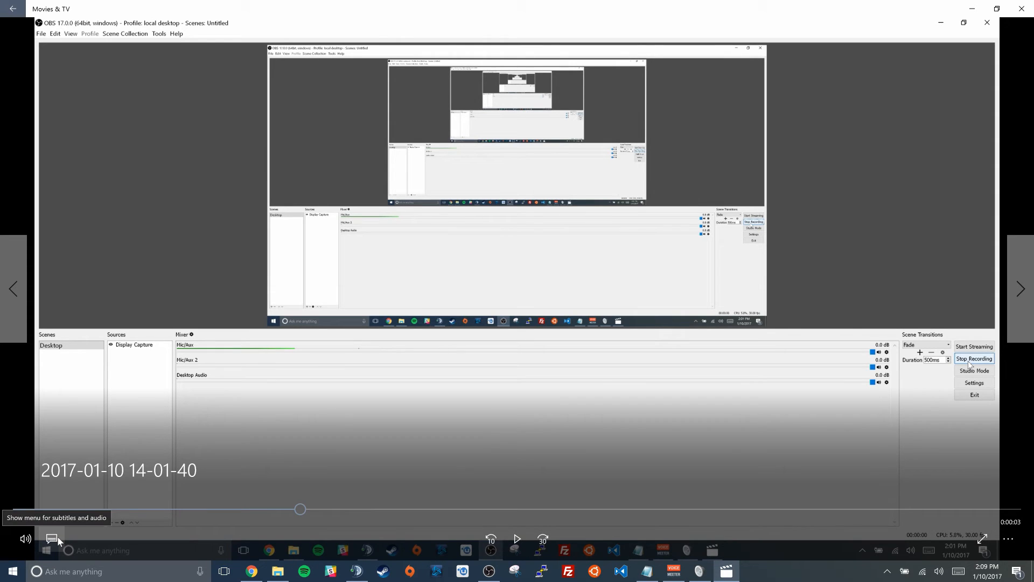
Check the recording's selectable audio tracks in the video player, and close the player and the recordings folder
left_click(54, 538)
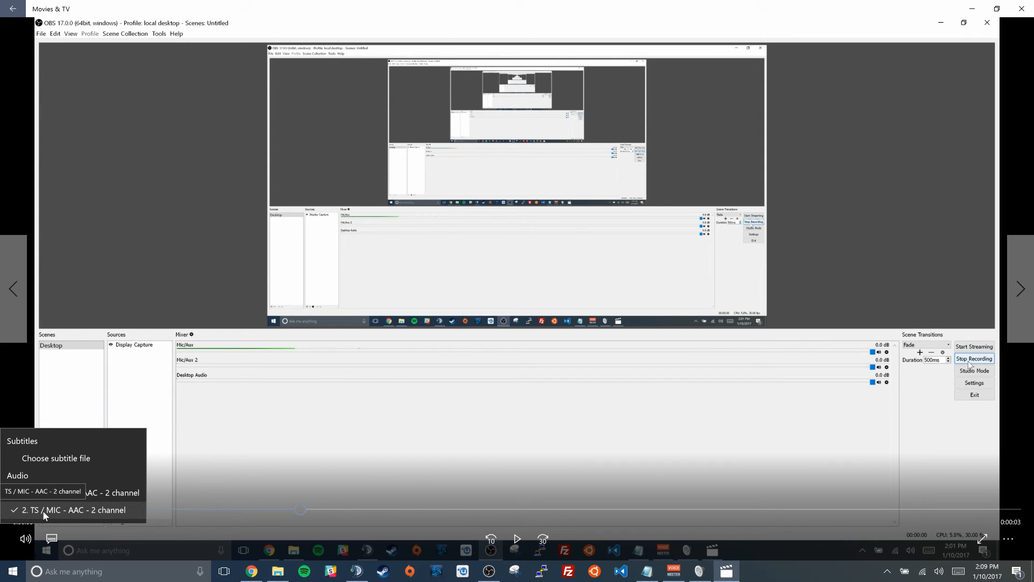
left_click(458, 412)
left_click(1017, 14)
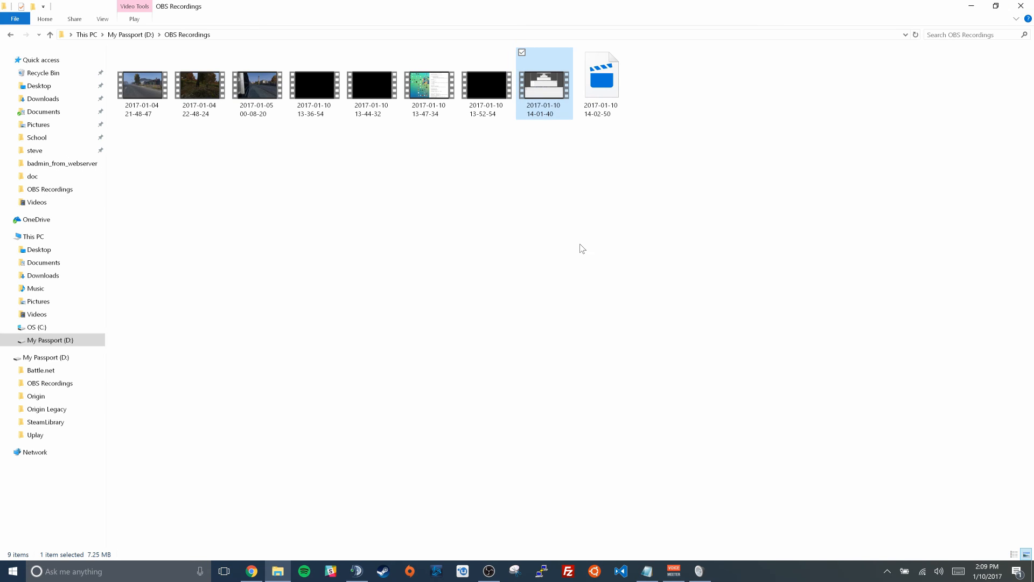
left_click(1021, 8)
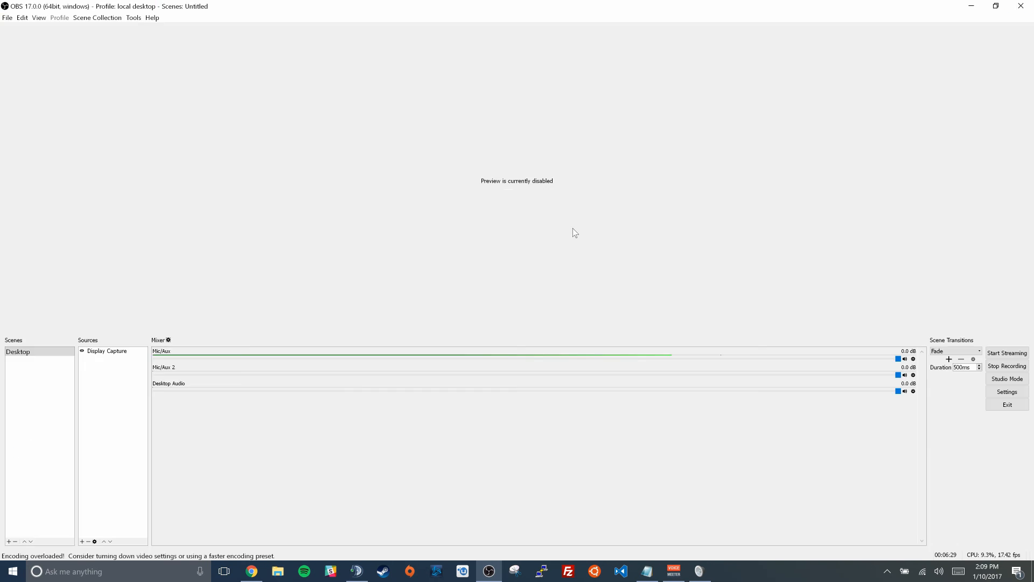